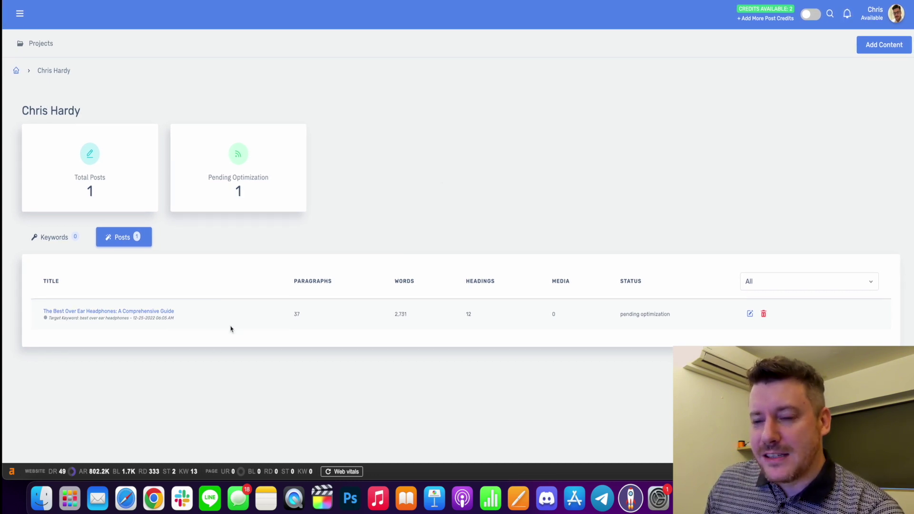
Start a new piece of content from the project's Add Content form.
{"action": "scroll", "coordinate": [124, 358], "scroll_direction": "down", "scroll_amount": 1}
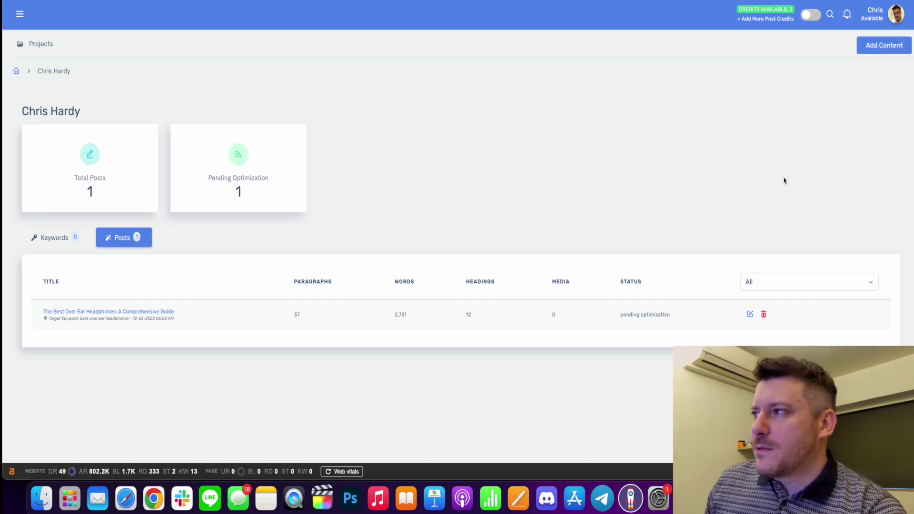
{"action": "left_click", "coordinate": [880, 44]}
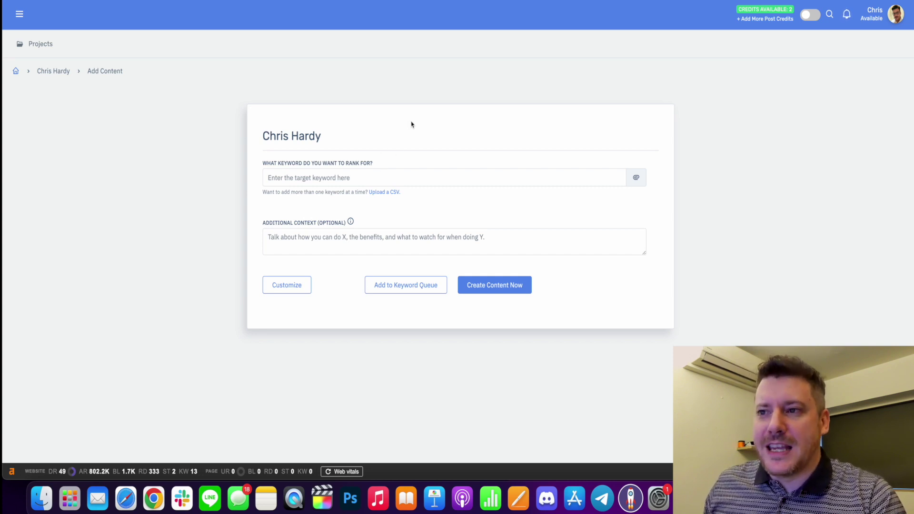
Enter 'Best shotgun microphone' as the target keyword, then change it to lowercase 'best shotgun microphone'.
{"action": "left_click", "coordinate": [367, 176]}
{"action": "type", "text": "Best shotgun microphone"}
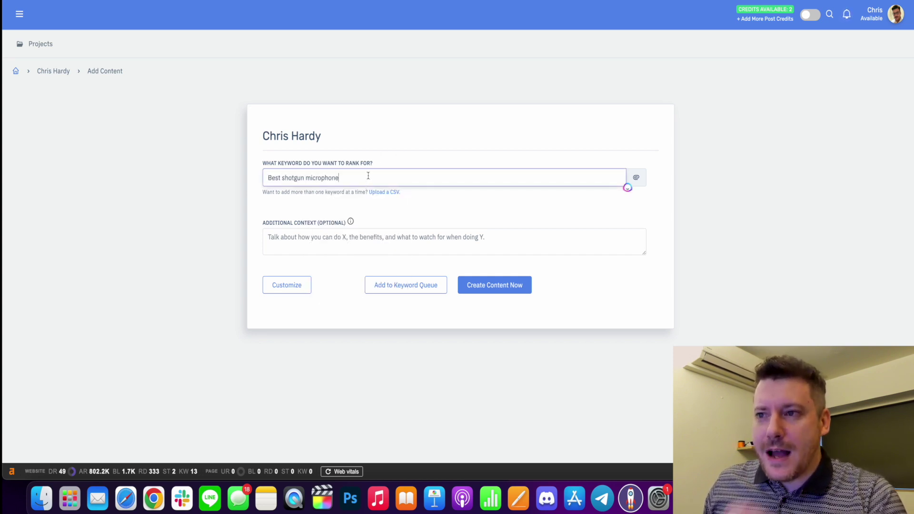
{"action": "left_click", "coordinate": [389, 146]}
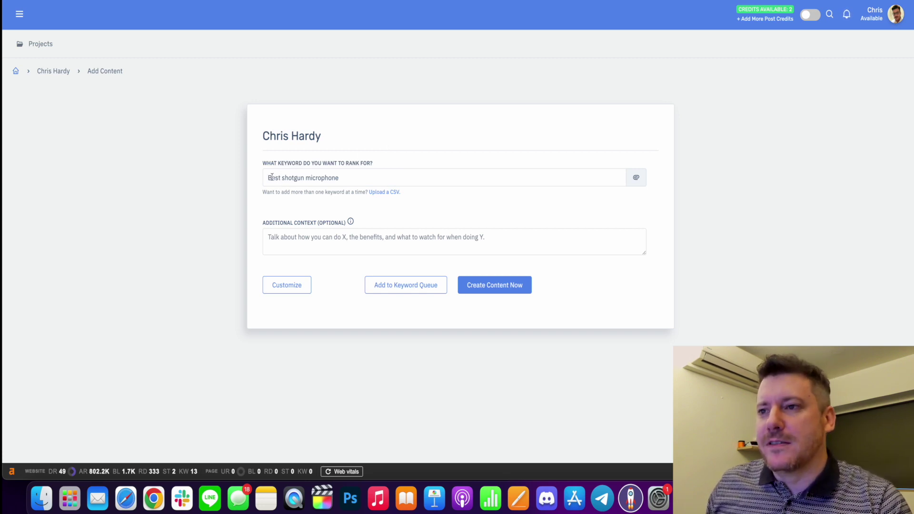
{"action": "left_click", "coordinate": [274, 176]}
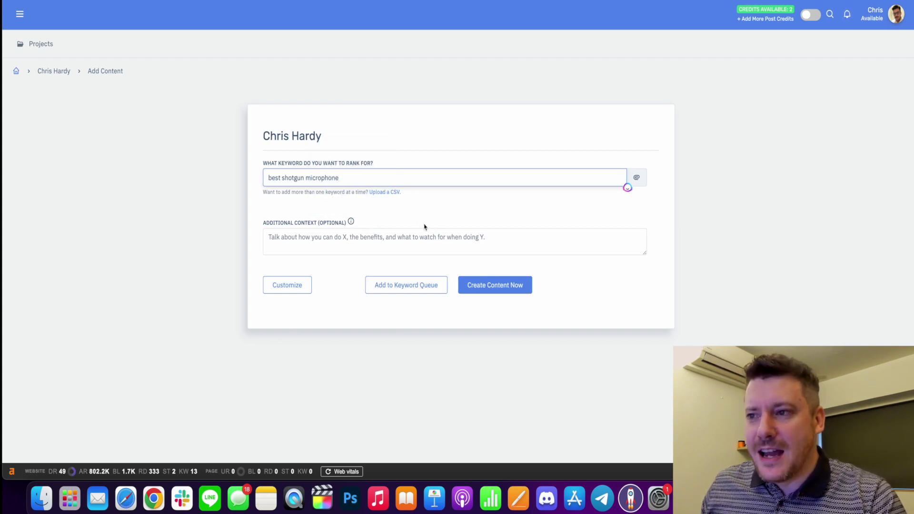
{"action": "mouse_move", "coordinate": [346, 224]}
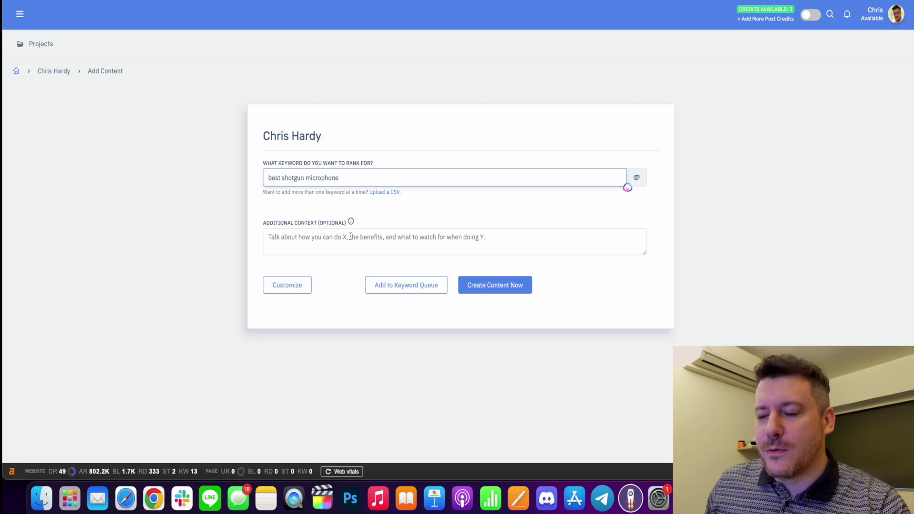
{"action": "left_click", "coordinate": [350, 236]}
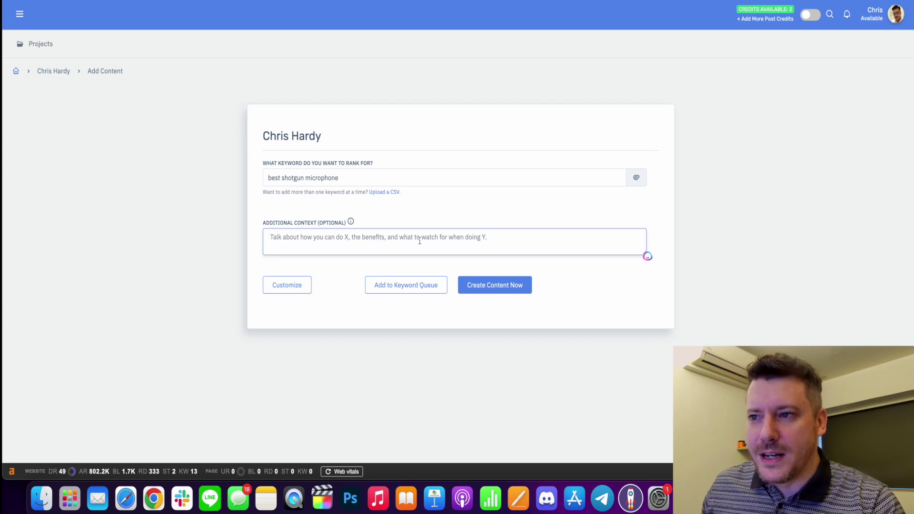
{"action": "scroll", "coordinate": [376, 236], "scroll_direction": "down", "scroll_amount": 1}
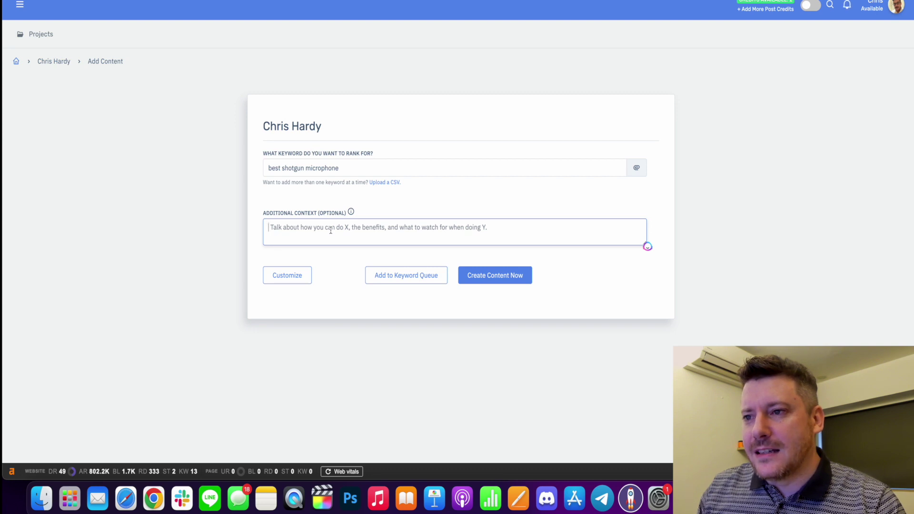
Write the context 'give me the top 5 shotgun microphones. Talk about key features, pricing, and recommendations'.
{"action": "type", "text": "give me the"}
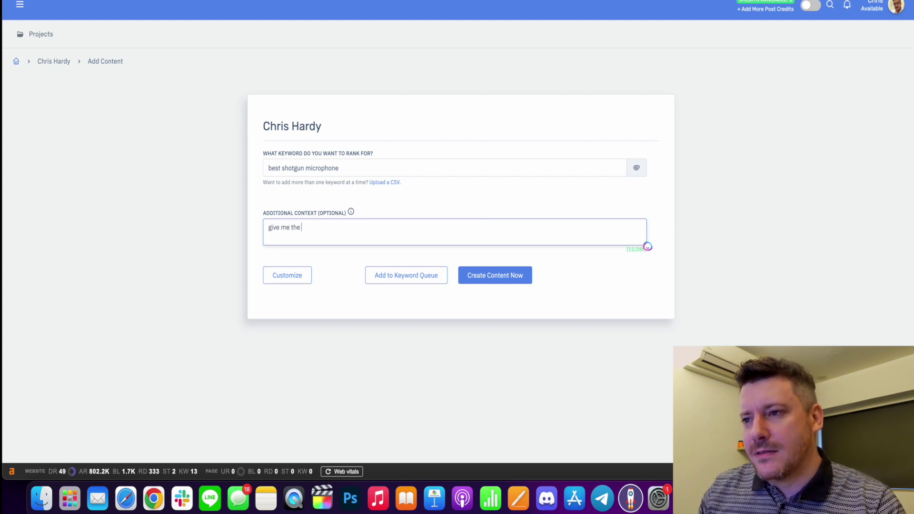
{"action": "type", "text": " top "}
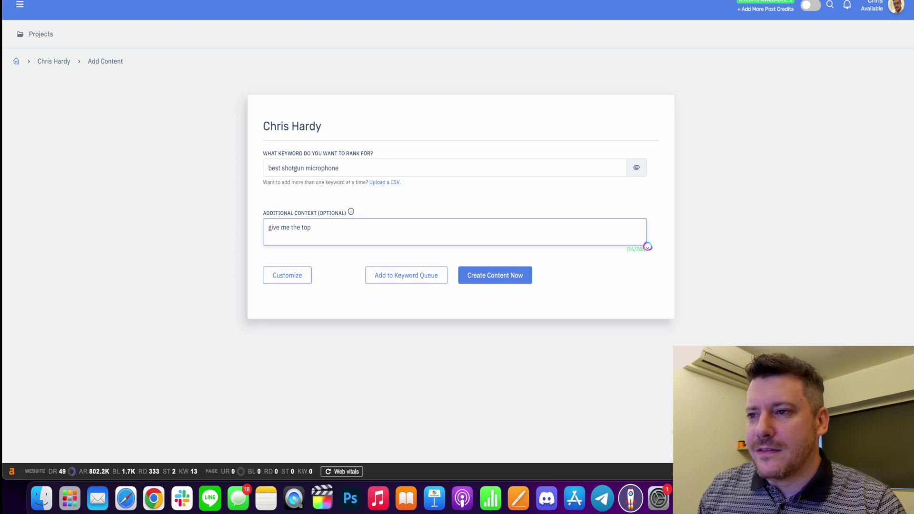
{"action": "type", "text": "5 shotgun"}
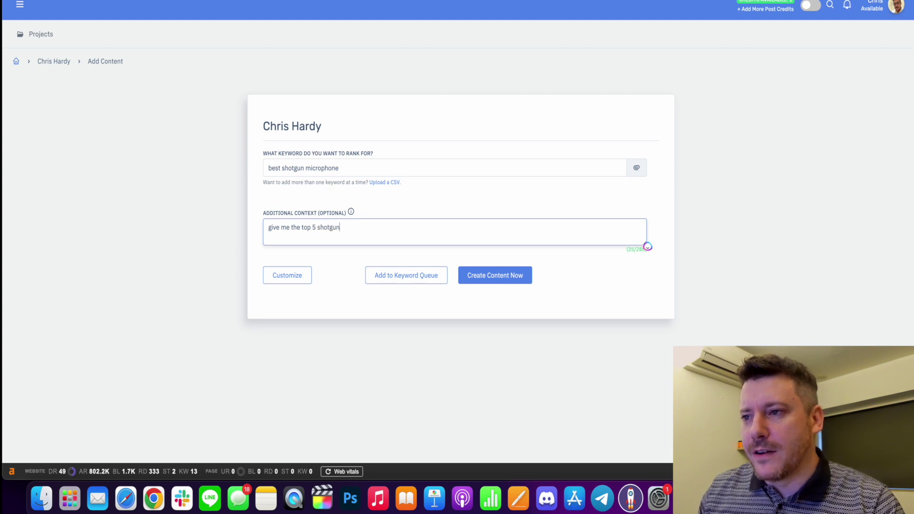
{"action": "type", "text": " microp"}
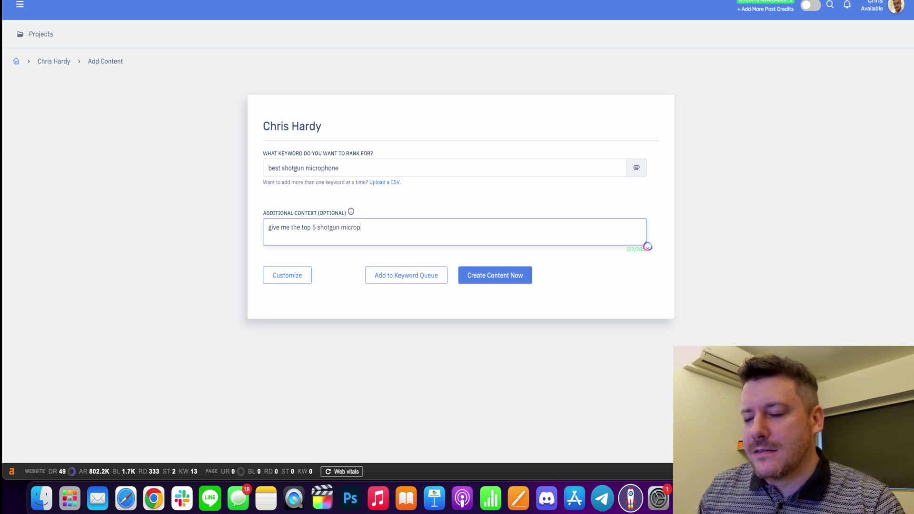
{"action": "type", "text": "hones. T"}
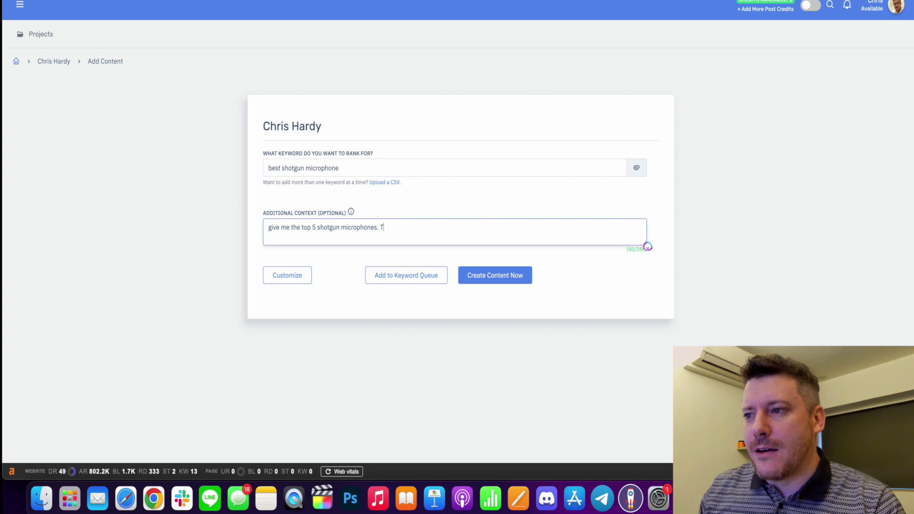
{"action": "type", "text": "alk about ky"}
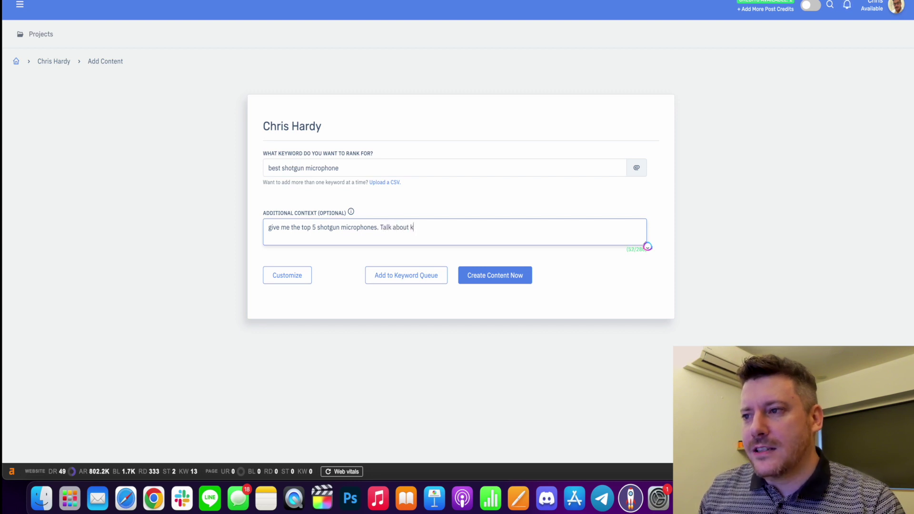
{"action": "type", "text": "eatures, pricing, and"}
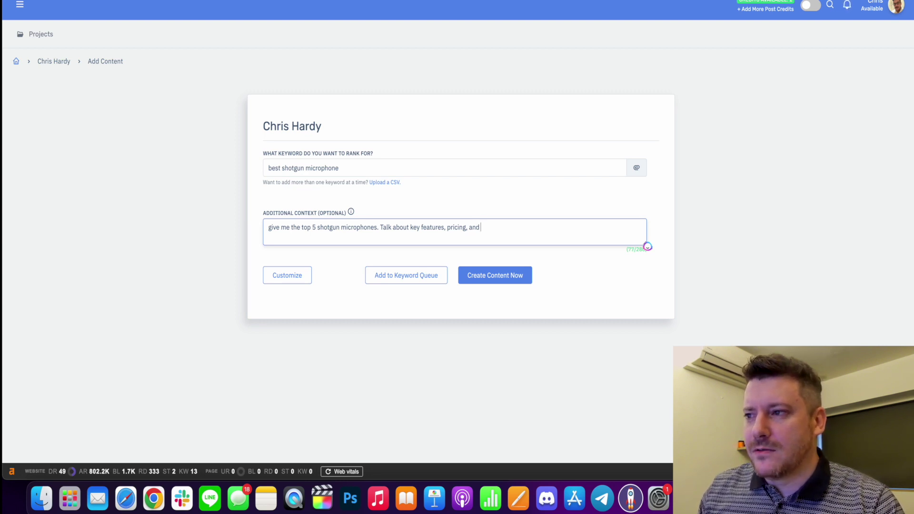
{"action": "type", "text": "recommedn"}
{"action": "key", "text": "BackSpace"}
{"action": "key", "text": "BackSpace"}
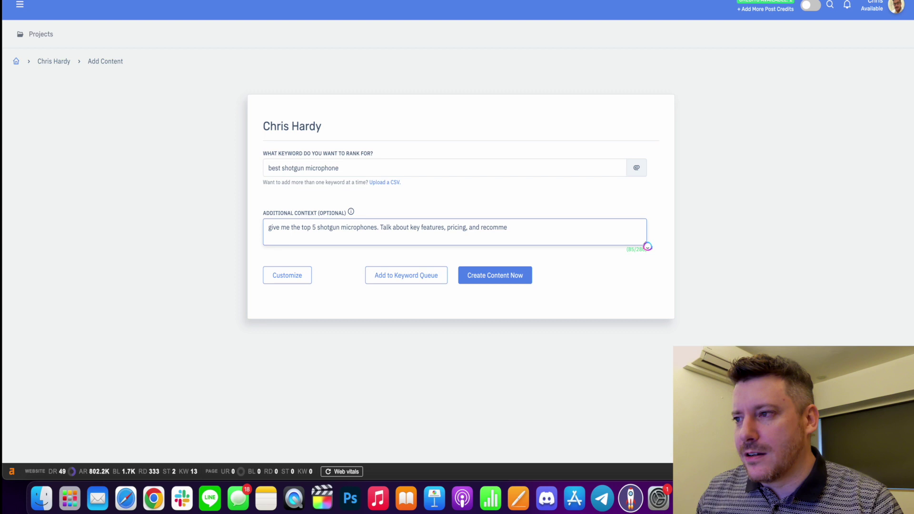
{"action": "type", "text": "medn"}
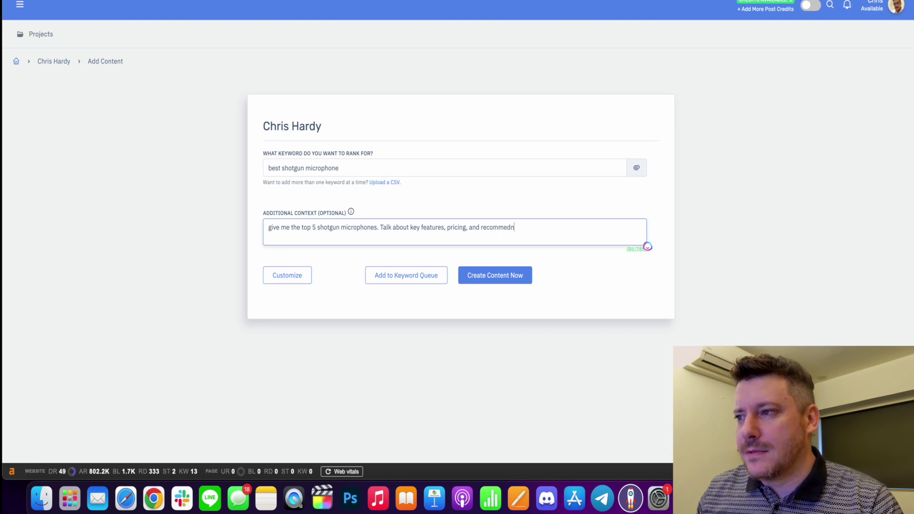
{"action": "key", "text": "BackSpace"}
{"action": "key", "text": "BackSpace"}
{"action": "type", "text": "ndations"}
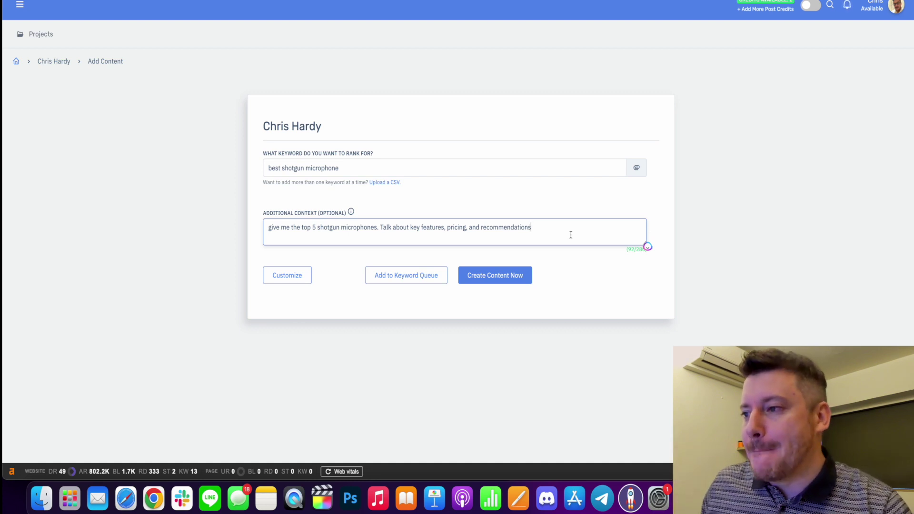
{"action": "scroll", "coordinate": [571, 235], "scroll_direction": "up", "scroll_amount": 1}
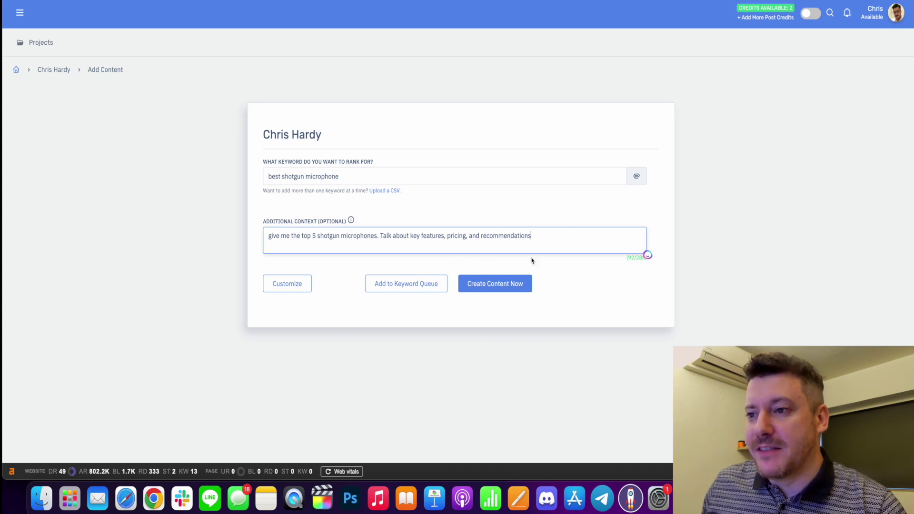
Generate the customizable brief and preview the Rode VideoMic Pro+ and Sennheiser MKE 600 sections.
{"action": "left_click", "coordinate": [287, 283]}
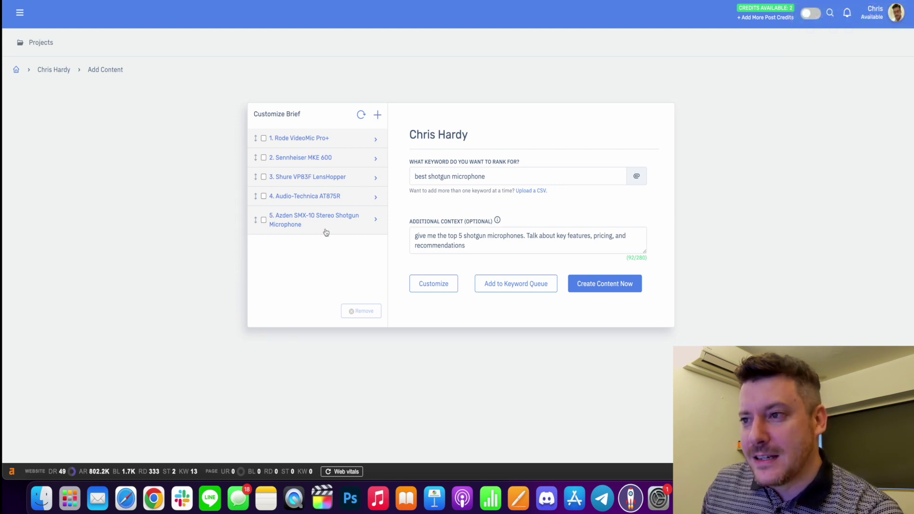
{"action": "left_click", "coordinate": [375, 140]}
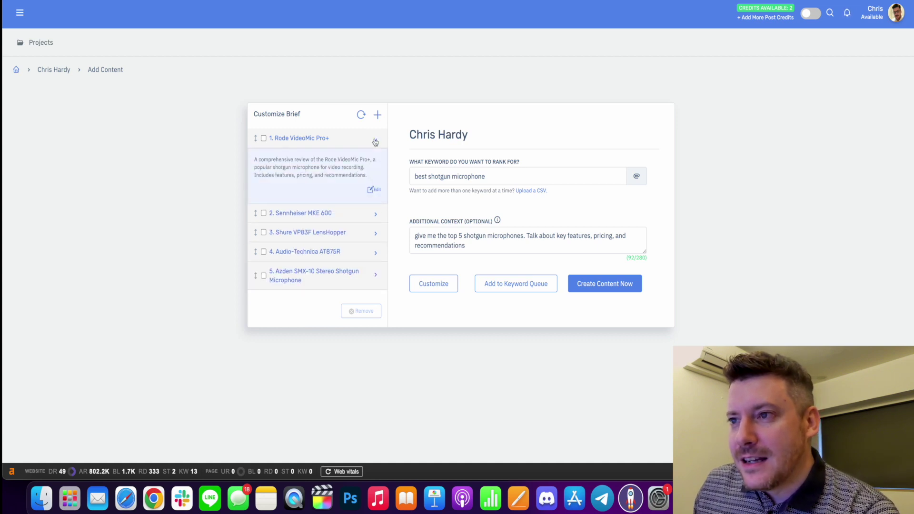
{"action": "left_click", "coordinate": [374, 141]}
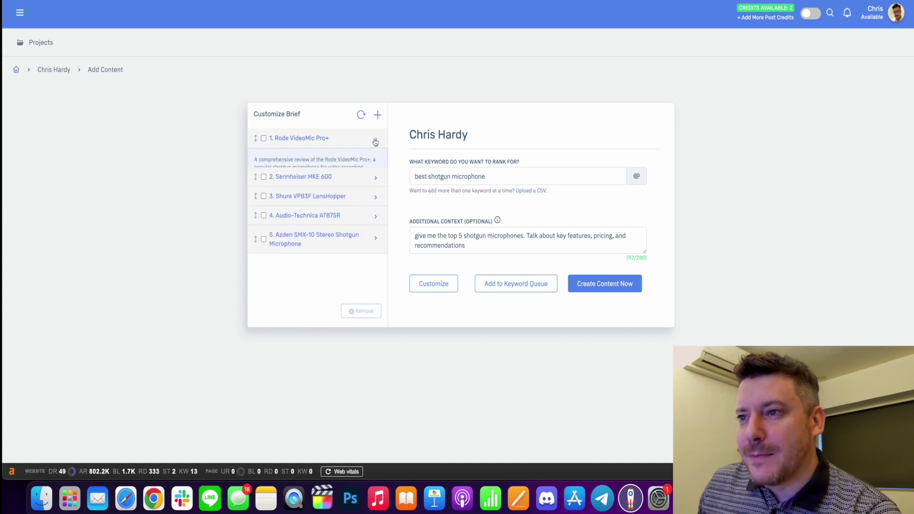
{"action": "left_click", "coordinate": [376, 161]}
{"action": "left_click", "coordinate": [377, 162]}
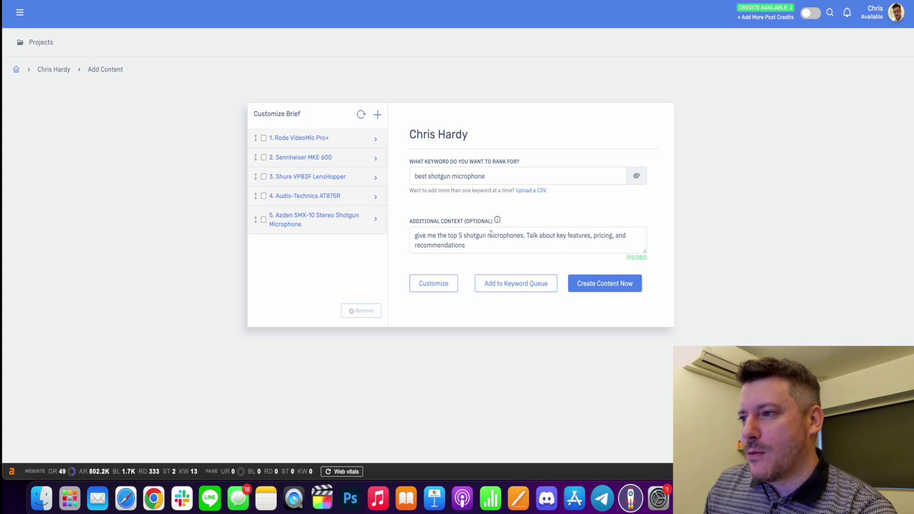
Create the article and check that the 2,059-word shotgun microphone post appears in Posts.
{"action": "left_click", "coordinate": [603, 284]}
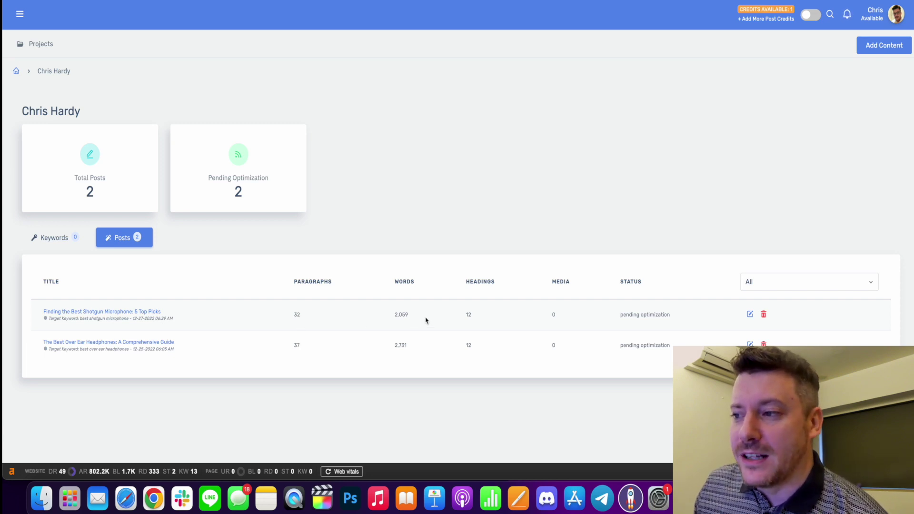
{"action": "scroll", "coordinate": [567, 315], "scroll_direction": "down", "scroll_amount": 1}
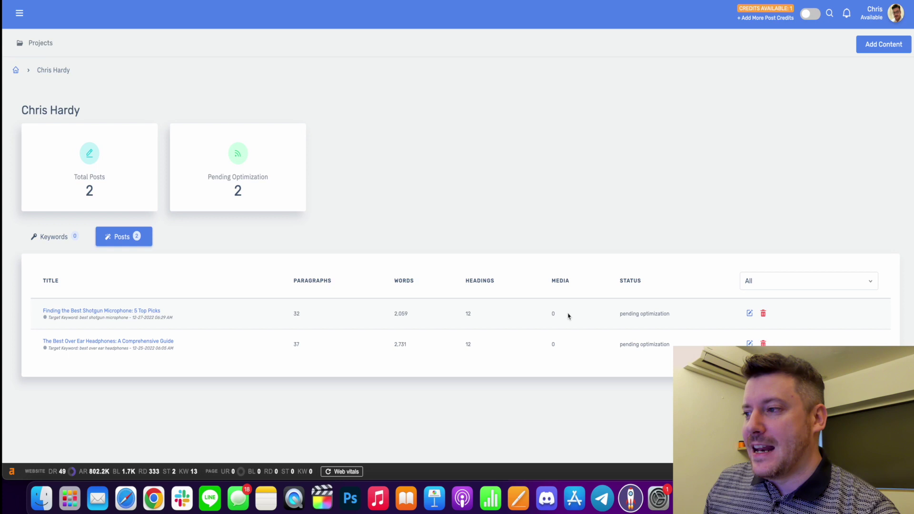
{"action": "left_click", "coordinate": [128, 312]}
{"action": "scroll", "coordinate": [615, 326], "scroll_direction": "down", "scroll_amount": 5}
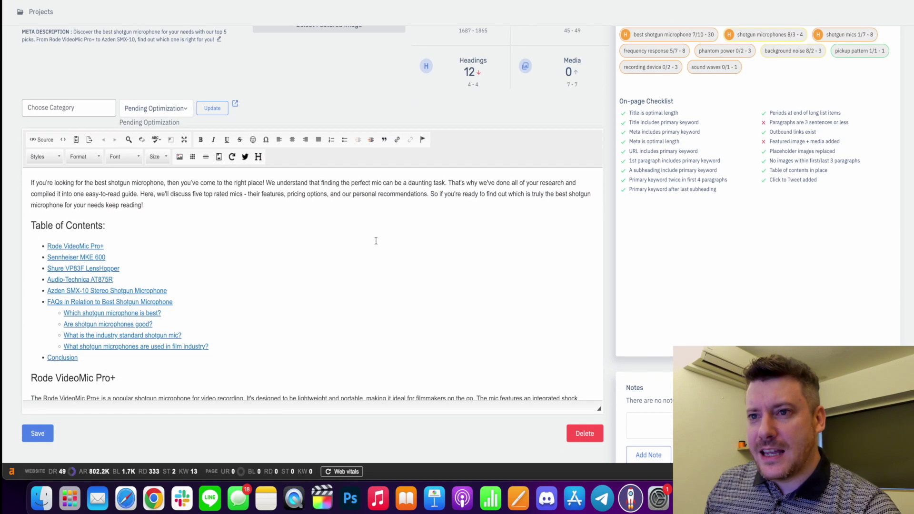
{"action": "scroll", "coordinate": [376, 241], "scroll_direction": "down", "scroll_amount": 5}
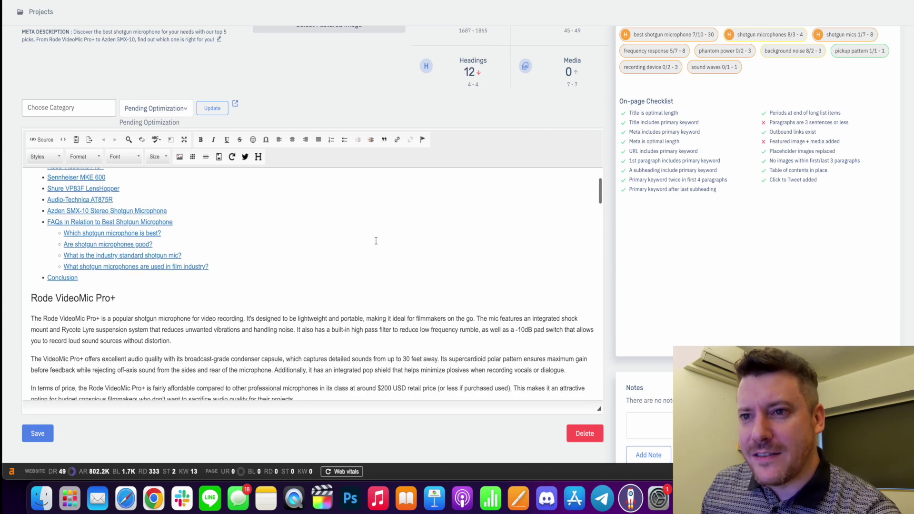
{"action": "scroll", "coordinate": [375, 240], "scroll_direction": "down", "scroll_amount": 1}
{"action": "scroll", "coordinate": [375, 240], "scroll_direction": "up", "scroll_amount": 3}
{"action": "scroll", "coordinate": [188, 225], "scroll_direction": "up", "scroll_amount": 1}
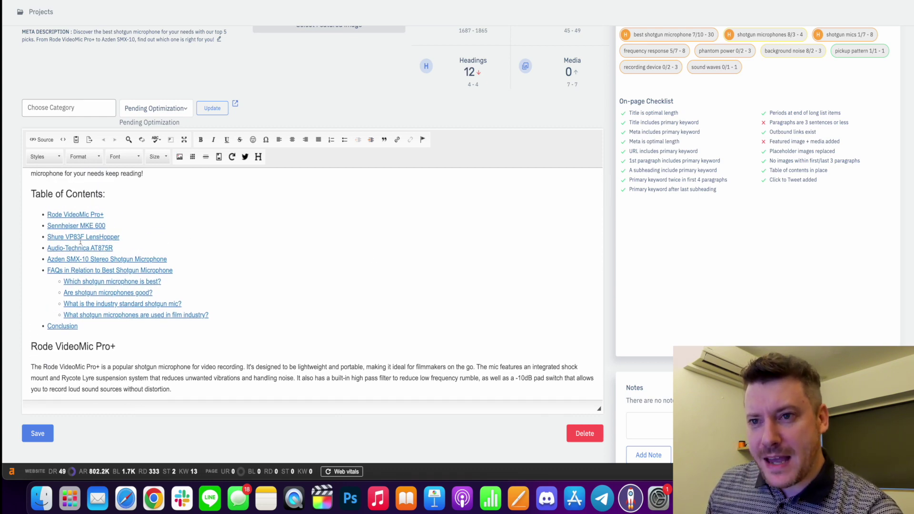
{"action": "scroll", "coordinate": [227, 252], "scroll_direction": "down", "scroll_amount": 2}
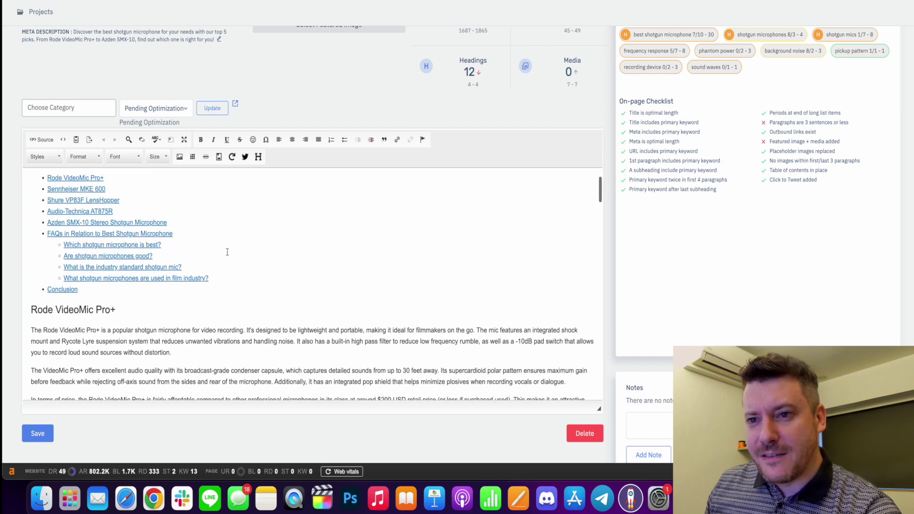
{"action": "scroll", "coordinate": [189, 242], "scroll_direction": "down", "scroll_amount": 2}
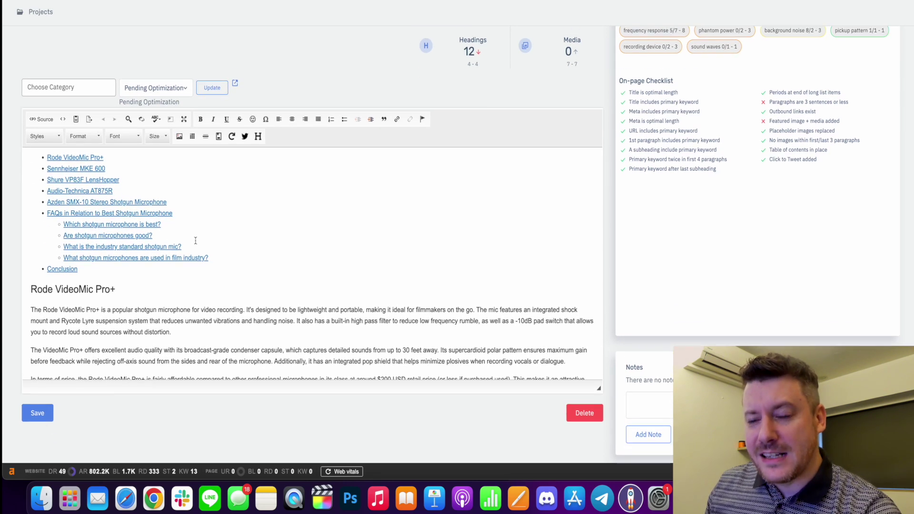
{"action": "scroll", "coordinate": [277, 234], "scroll_direction": "down", "scroll_amount": 5}
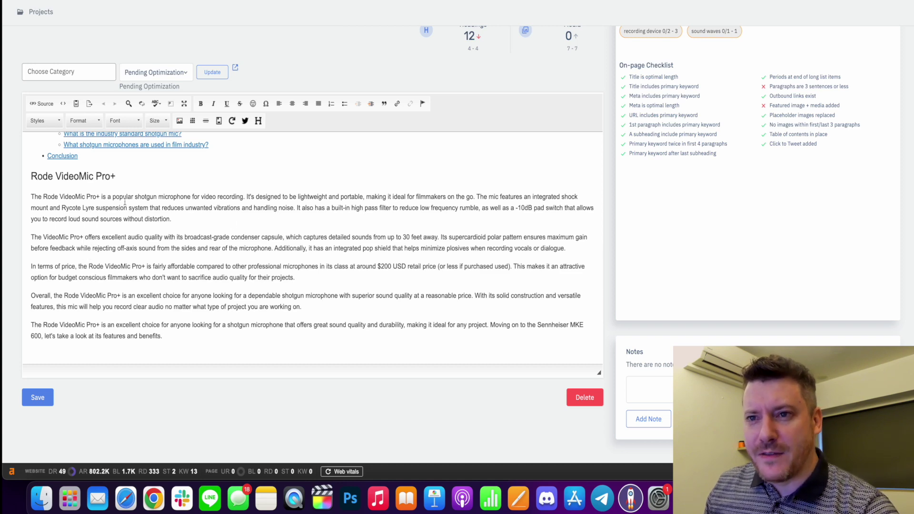
{"action": "scroll", "coordinate": [162, 207], "scroll_direction": "down", "scroll_amount": 4}
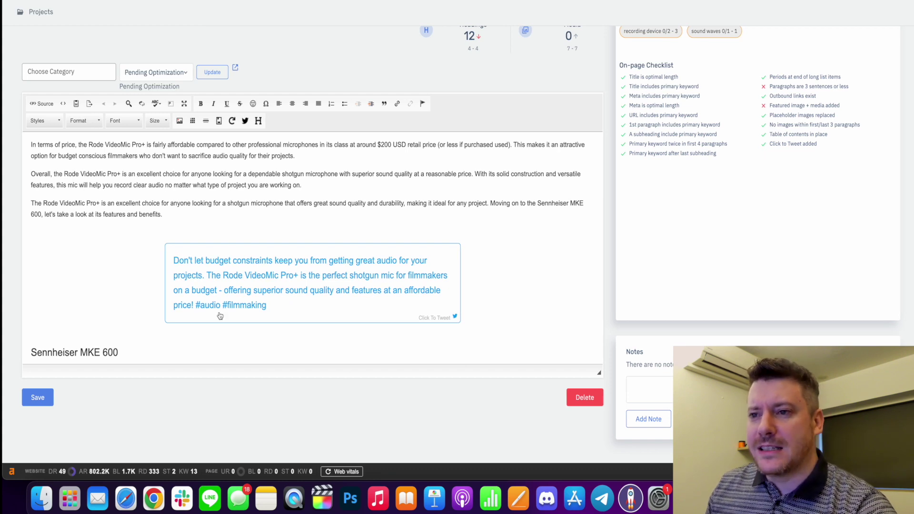
{"action": "scroll", "coordinate": [219, 315], "scroll_direction": "up", "scroll_amount": 1}
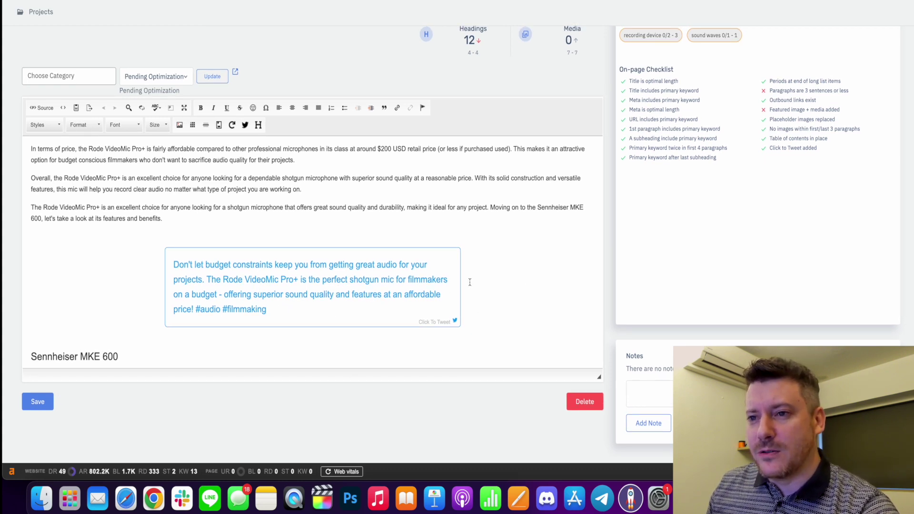
{"action": "scroll", "coordinate": [532, 272], "scroll_direction": "down", "scroll_amount": 10}
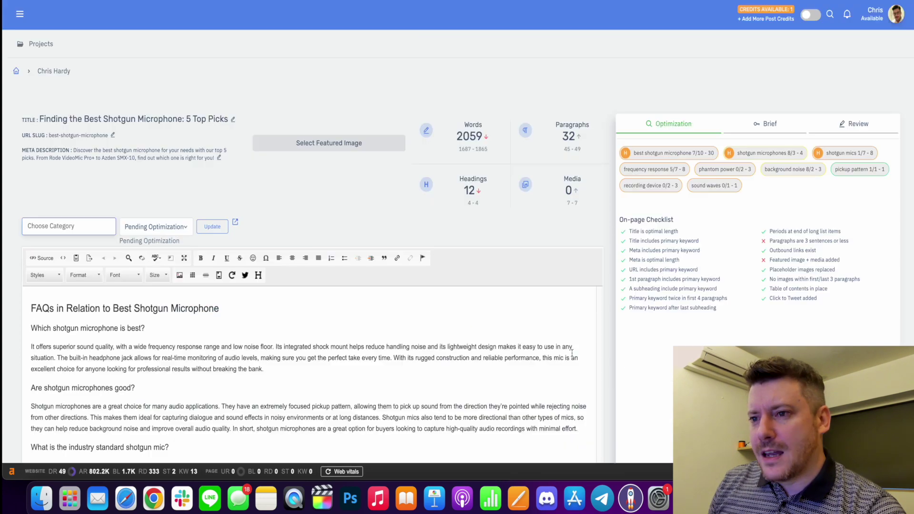
{"action": "scroll", "coordinate": [464, 312], "scroll_direction": "up", "scroll_amount": 4}
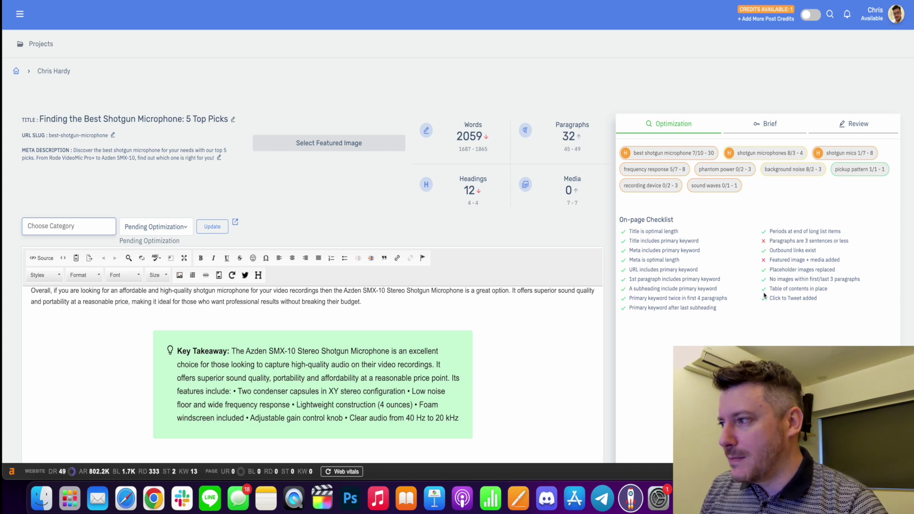
{"action": "left_click_drag", "start_coordinate": [801, 261], "coordinate": [774, 261]}
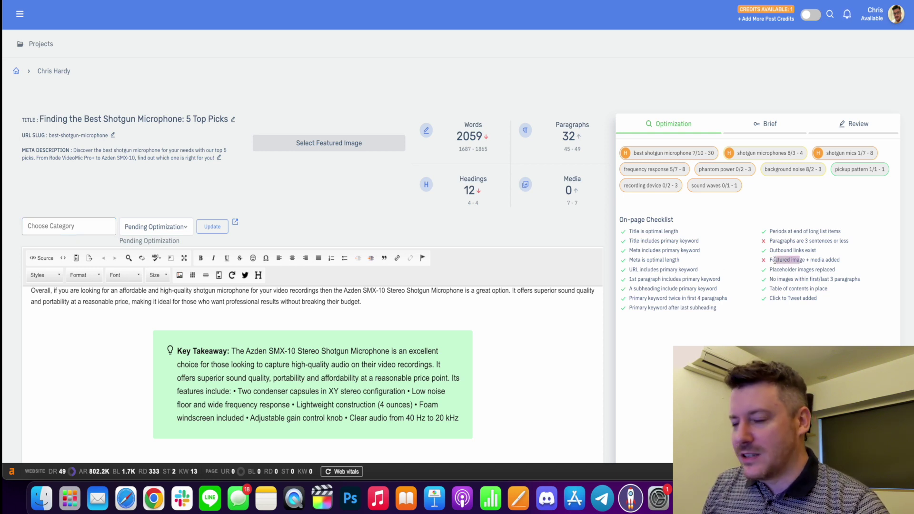
{"action": "left_click", "coordinate": [795, 243]}
{"action": "double_click", "coordinate": [772, 241]}
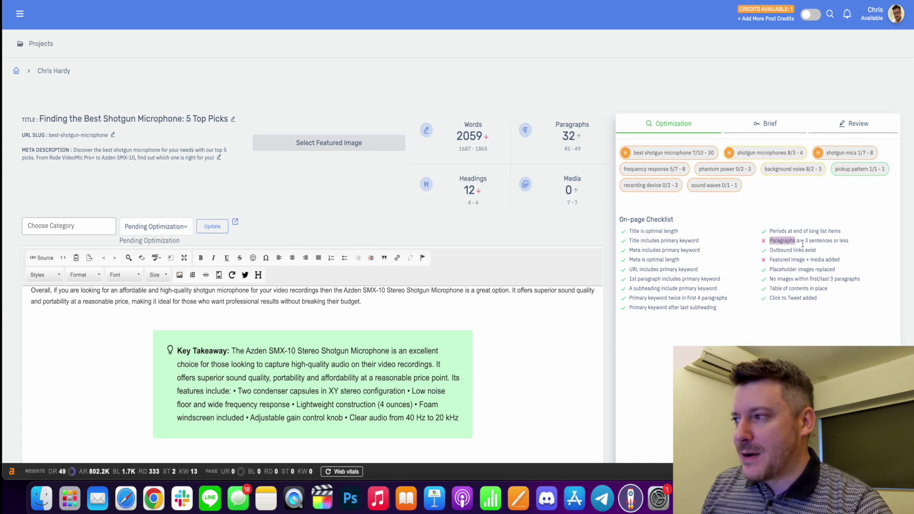
{"action": "left_click", "coordinate": [804, 244]}
{"action": "scroll", "coordinate": [421, 328], "scroll_direction": "up", "scroll_amount": 2}
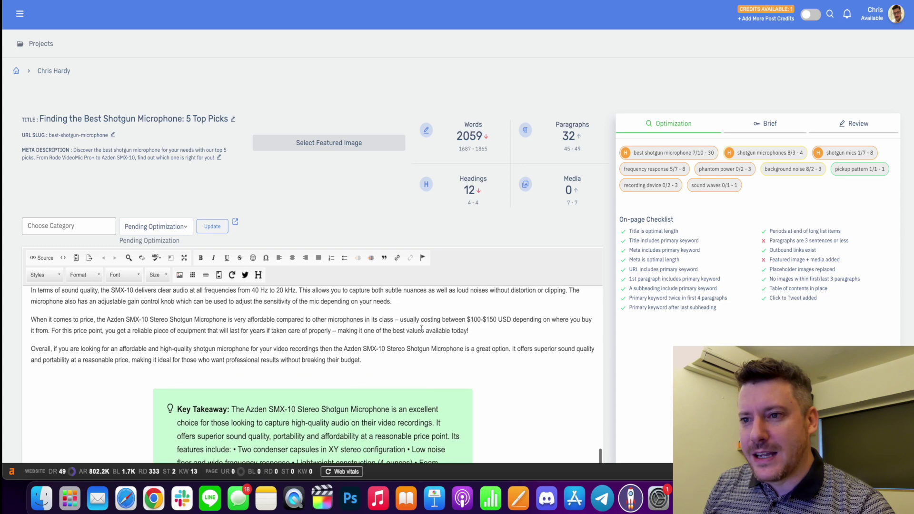
{"action": "scroll", "coordinate": [421, 328], "scroll_direction": "up", "scroll_amount": 5}
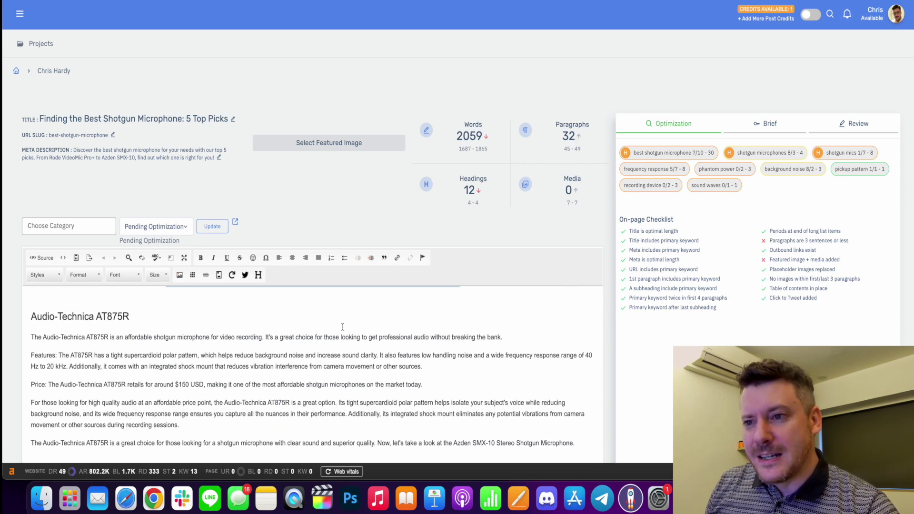
{"action": "scroll", "coordinate": [348, 324], "scroll_direction": "up", "scroll_amount": 5}
{"action": "scroll", "coordinate": [343, 327], "scroll_direction": "up", "scroll_amount": 1}
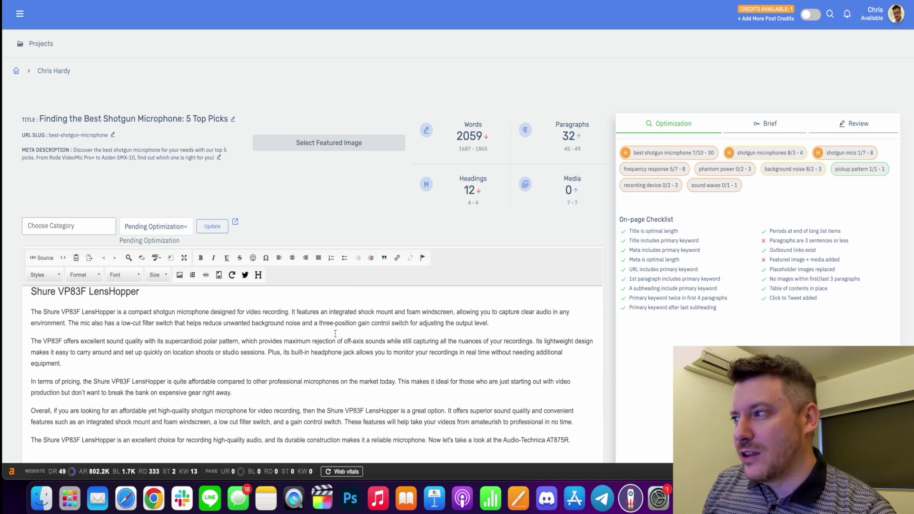
{"action": "scroll", "coordinate": [335, 333], "scroll_direction": "up", "scroll_amount": 3}
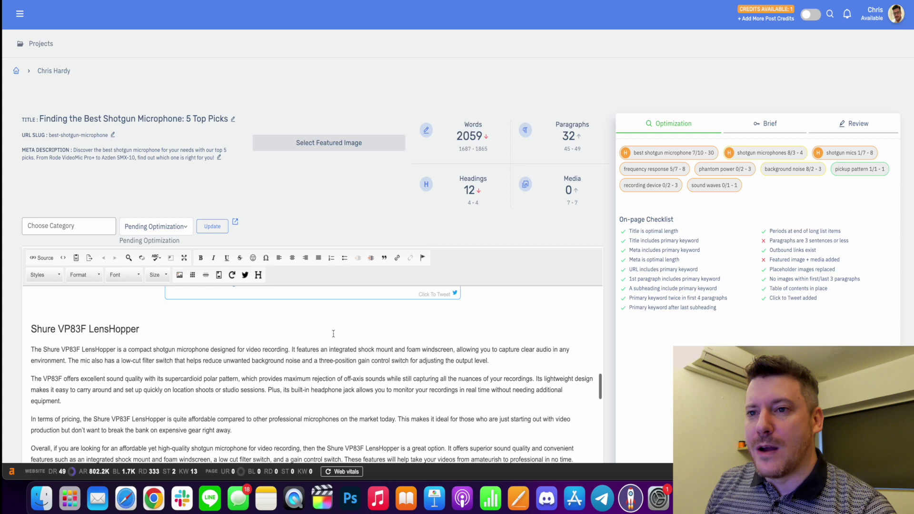
{"action": "scroll", "coordinate": [314, 333], "scroll_direction": "down", "scroll_amount": 2}
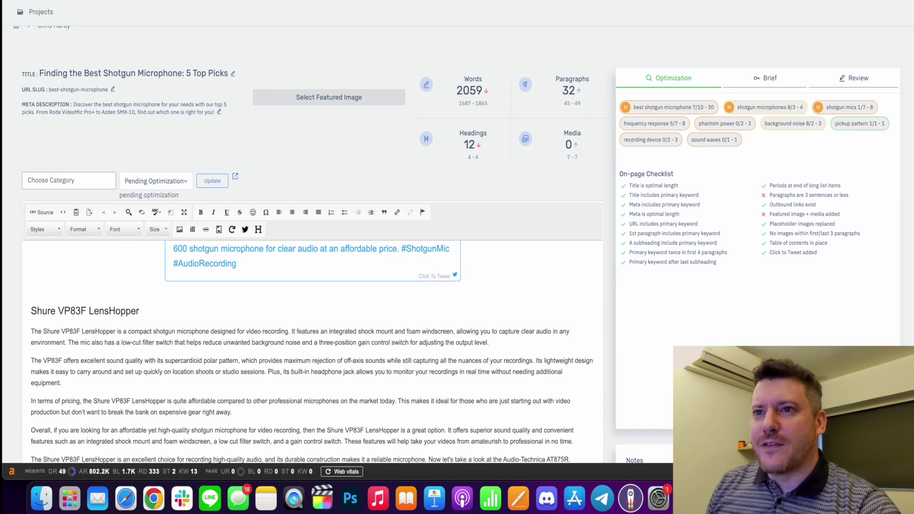
{"action": "scroll", "coordinate": [386, 308], "scroll_direction": "up", "scroll_amount": 15}
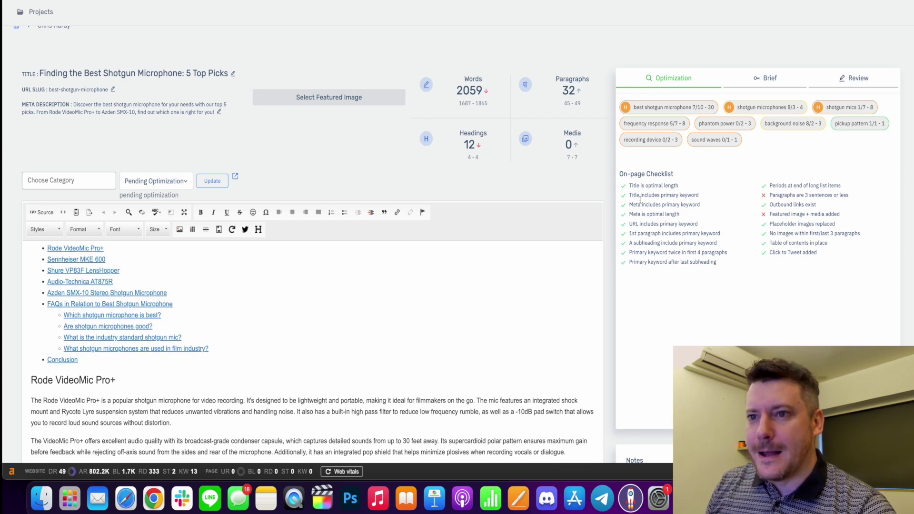
{"action": "scroll", "coordinate": [306, 300], "scroll_direction": "up", "scroll_amount": 5}
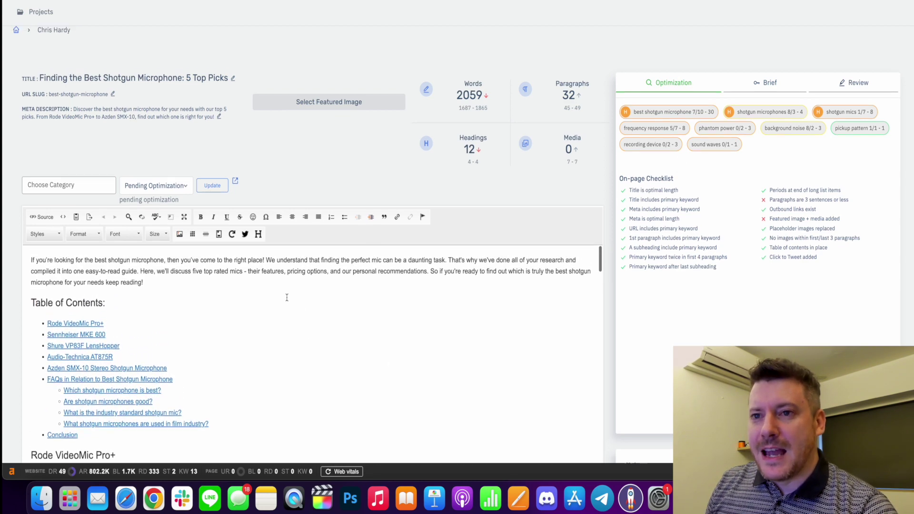
Set the post status to Complete and view the brief's source articles.
{"action": "left_click", "coordinate": [184, 229]}
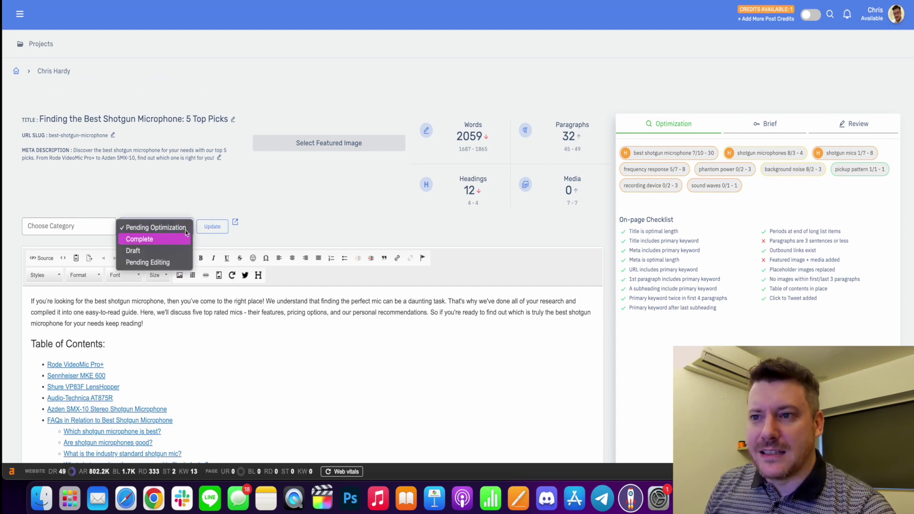
{"action": "left_click", "coordinate": [166, 239]}
{"action": "left_click", "coordinate": [780, 98]}
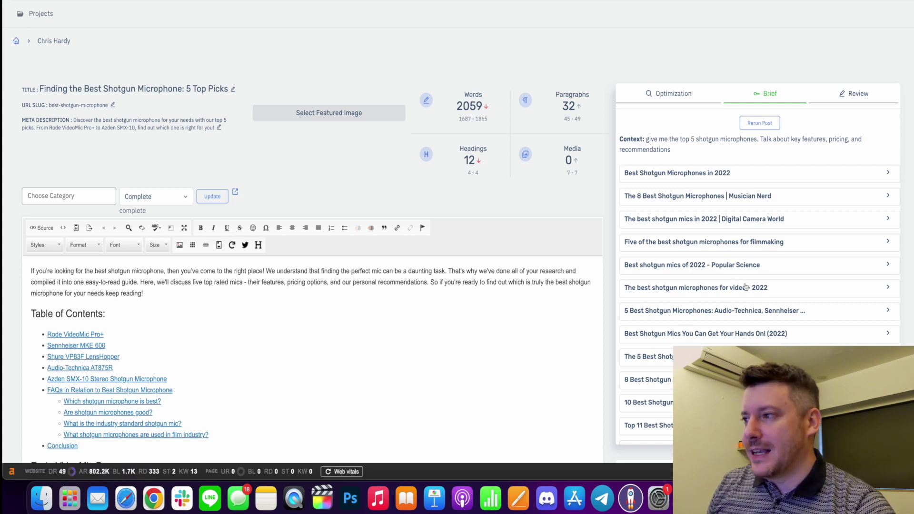
Run a plagiarism scan, which reports 0% match with 16 of 2,150 words matched.
{"action": "left_click", "coordinate": [849, 102]}
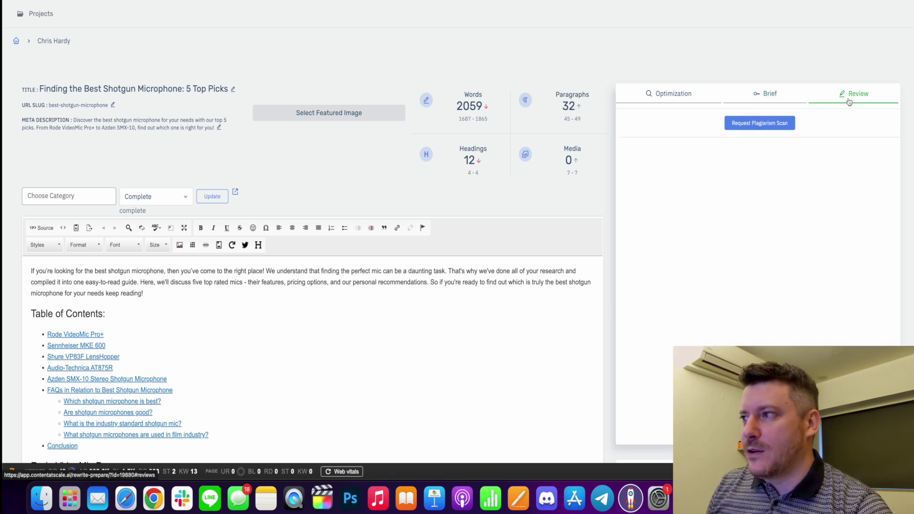
{"action": "left_click", "coordinate": [748, 127]}
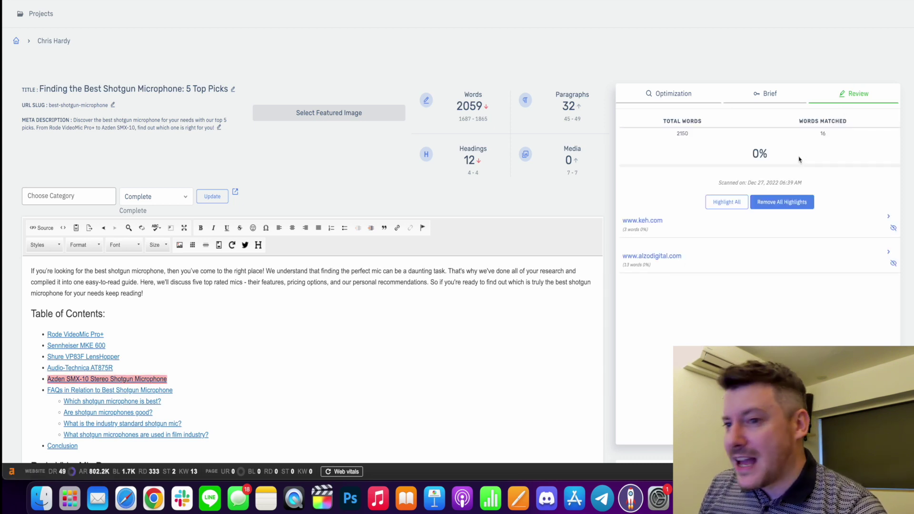
{"action": "scroll", "coordinate": [239, 374], "scroll_direction": "down", "scroll_amount": 3}
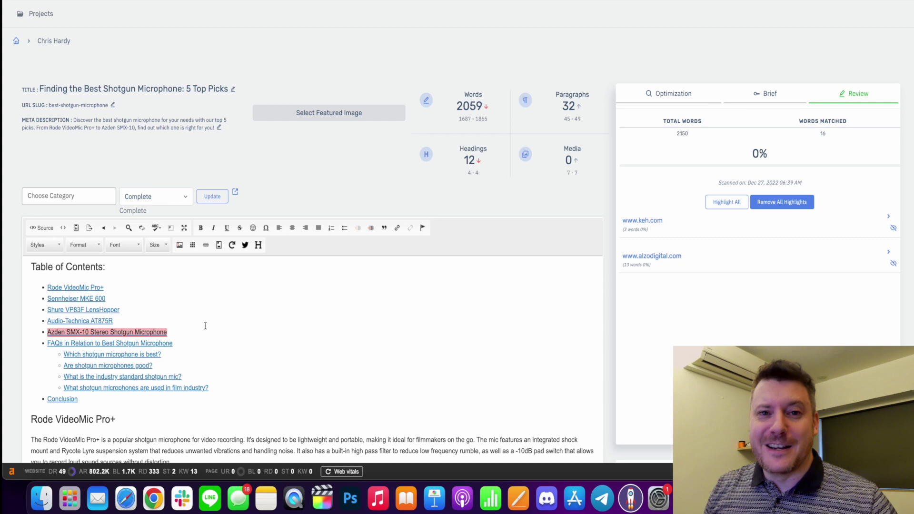
{"action": "left_click", "coordinate": [229, 328]}
{"action": "scroll", "coordinate": [229, 328], "scroll_direction": "down", "scroll_amount": 3}
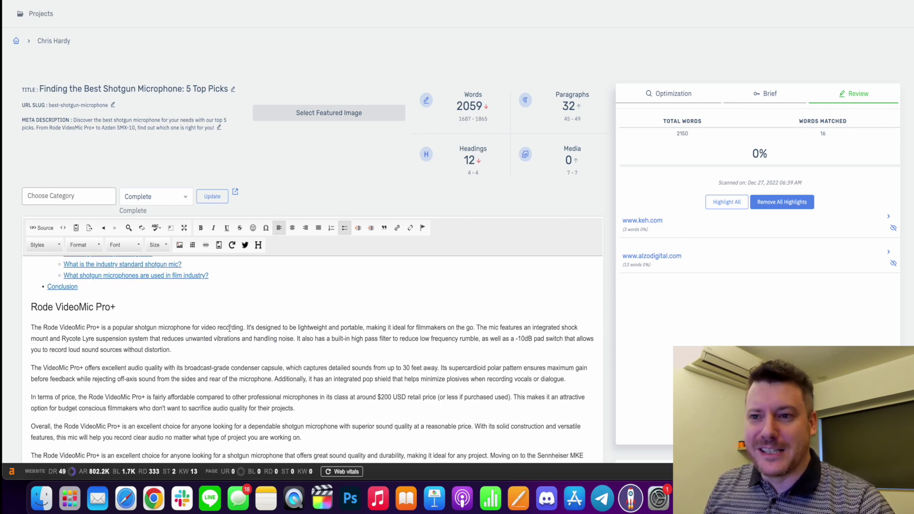
{"action": "scroll", "coordinate": [229, 328], "scroll_direction": "up", "scroll_amount": 3}
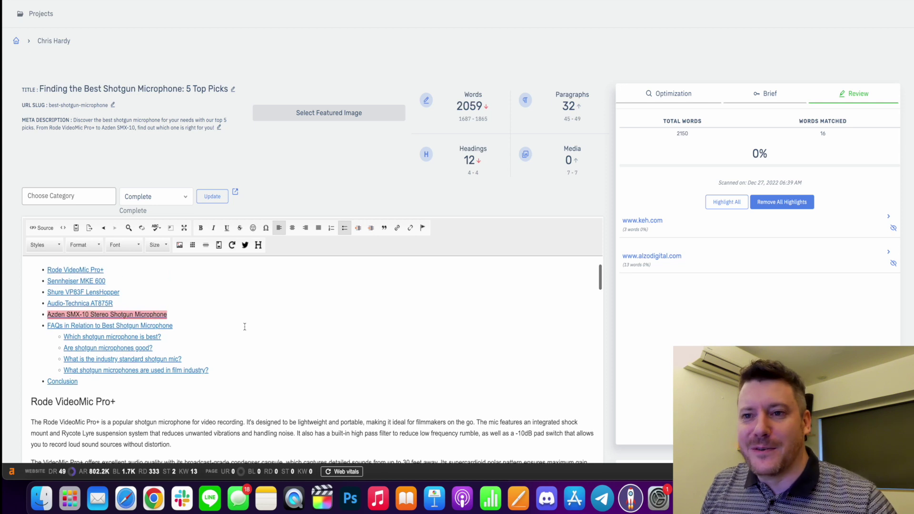
{"action": "scroll", "coordinate": [245, 327], "scroll_direction": "down", "scroll_amount": 2}
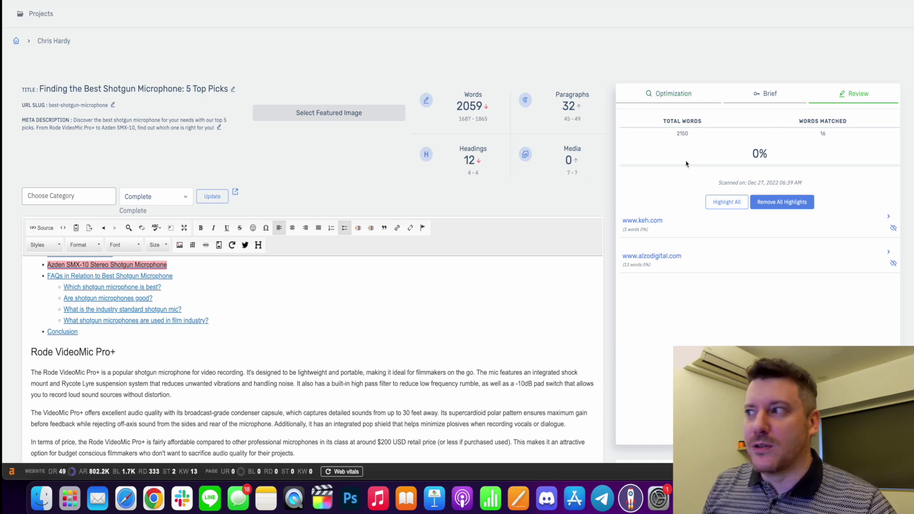
{"action": "left_click", "coordinate": [54, 40]}
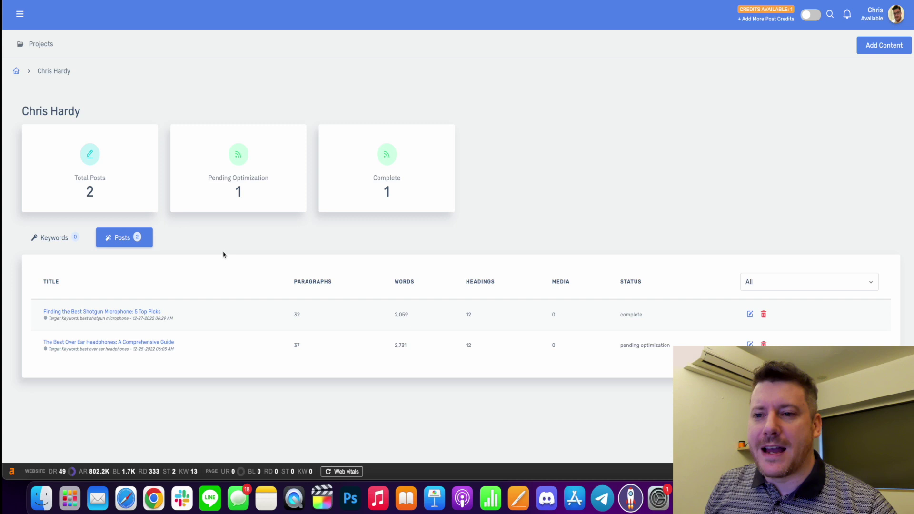
{"action": "left_click", "coordinate": [138, 346]}
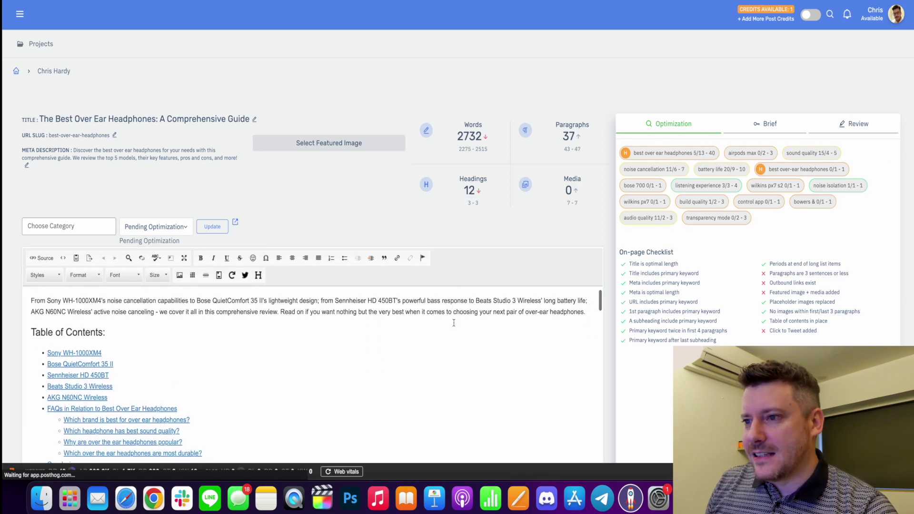
{"action": "scroll", "coordinate": [454, 323], "scroll_direction": "down", "scroll_amount": 3}
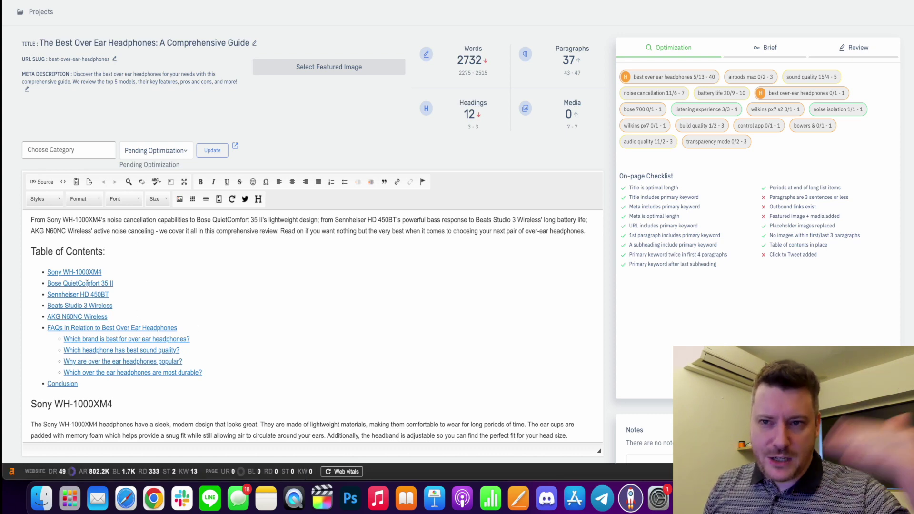
{"action": "scroll", "coordinate": [189, 296], "scroll_direction": "down", "scroll_amount": 10}
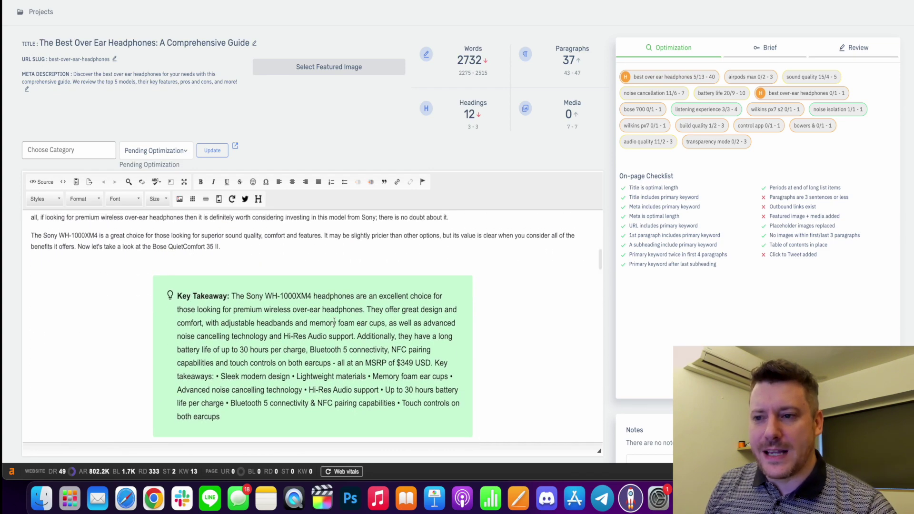
{"action": "scroll", "coordinate": [333, 321], "scroll_direction": "down", "scroll_amount": 10}
{"action": "scroll", "coordinate": [333, 321], "scroll_direction": "down", "scroll_amount": 15}
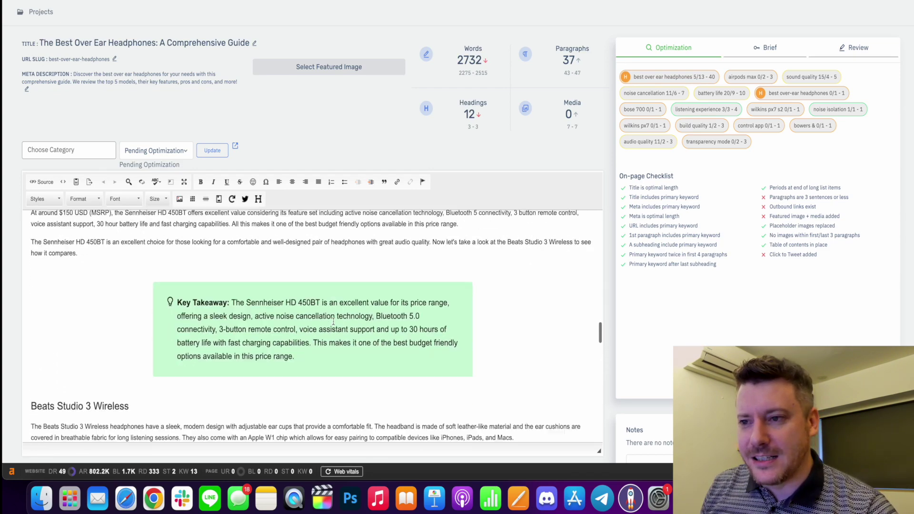
{"action": "scroll", "coordinate": [333, 321], "scroll_direction": "down", "scroll_amount": 5}
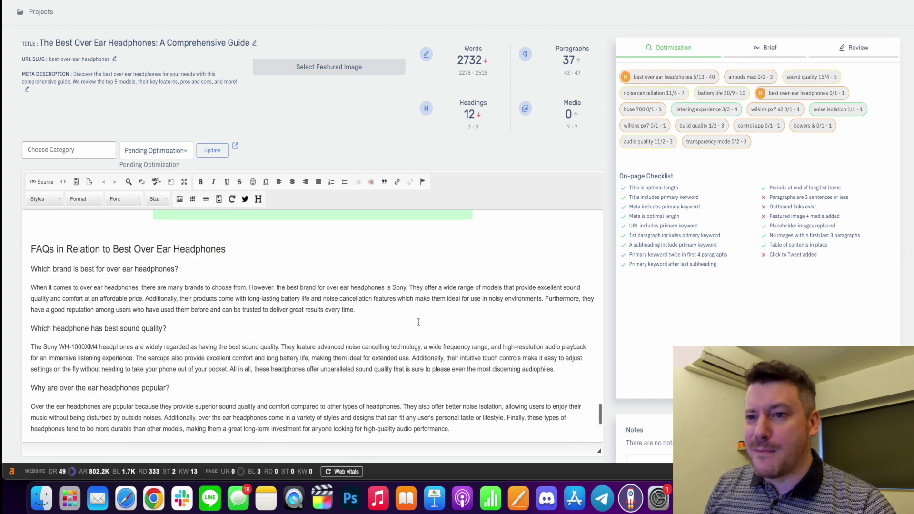
{"action": "scroll", "coordinate": [418, 320], "scroll_direction": "down", "scroll_amount": 5}
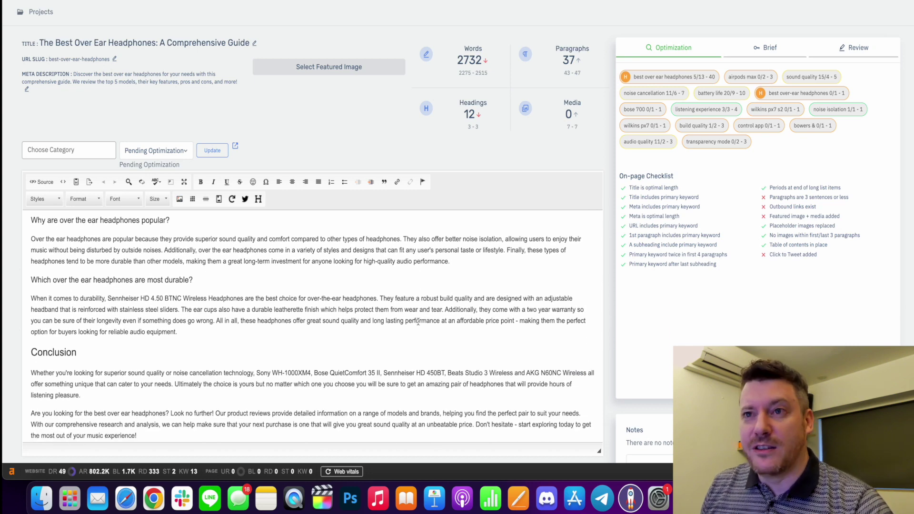
{"action": "scroll", "coordinate": [418, 321], "scroll_direction": "down", "scroll_amount": 1}
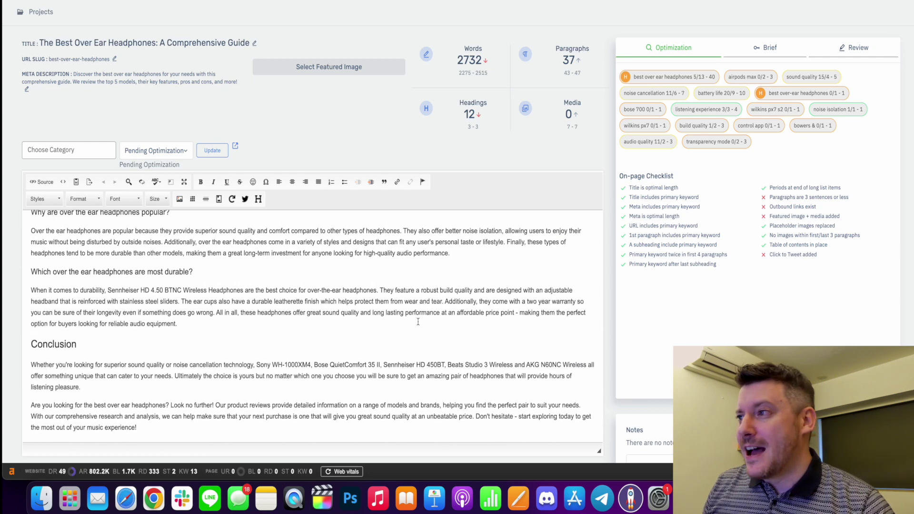
{"action": "scroll", "coordinate": [418, 322], "scroll_direction": "up", "scroll_amount": 3}
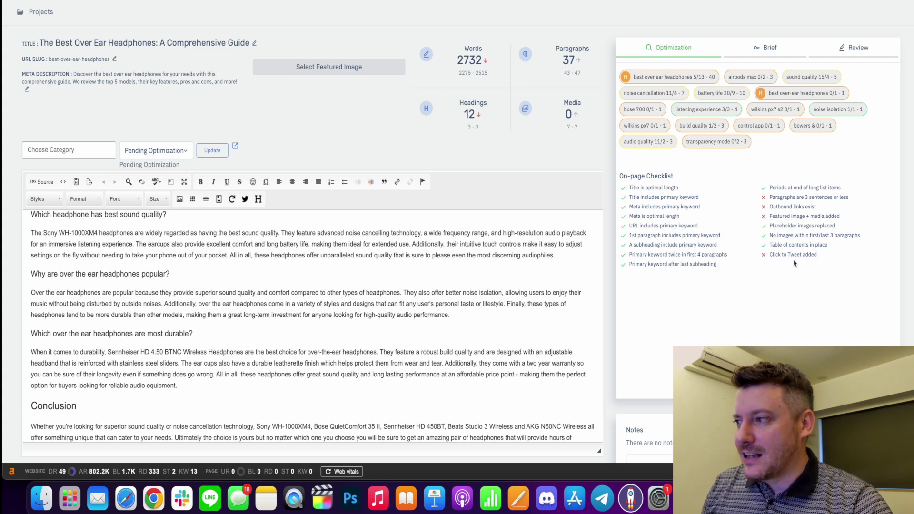
Highlight unmet checklist items: Click to Tweet, paragraph length, featured image and media, paragraph images.
{"action": "left_click_drag", "start_coordinate": [801, 255], "coordinate": [769, 255]}
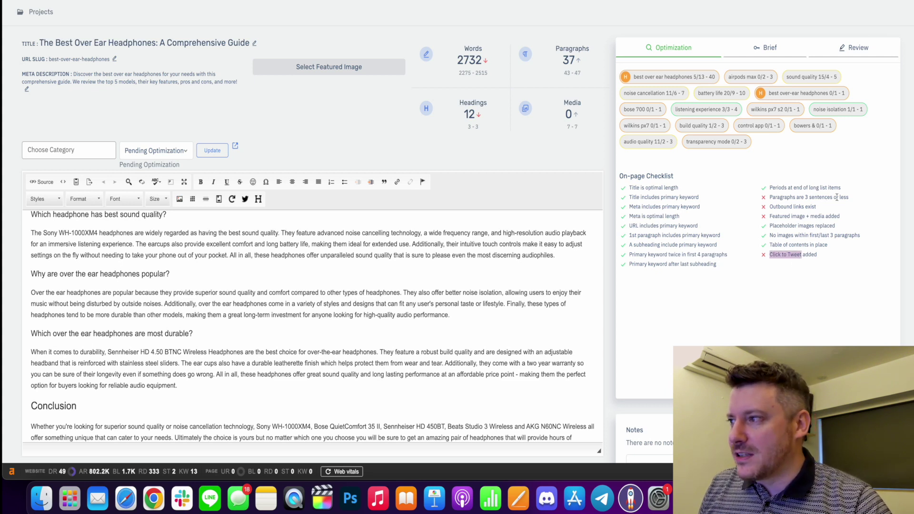
{"action": "left_click_drag", "start_coordinate": [834, 197], "coordinate": [769, 197]}
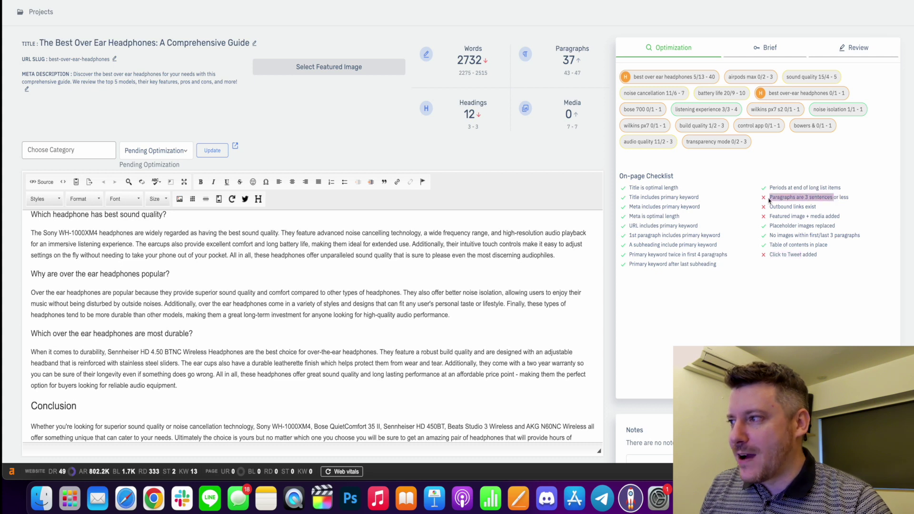
{"action": "mouse_move", "coordinate": [822, 216]}
{"action": "left_mouse_down"}
{"action": "mouse_move", "coordinate": [768, 217]}
{"action": "mouse_move", "coordinate": [825, 219]}
{"action": "left_mouse_up"}
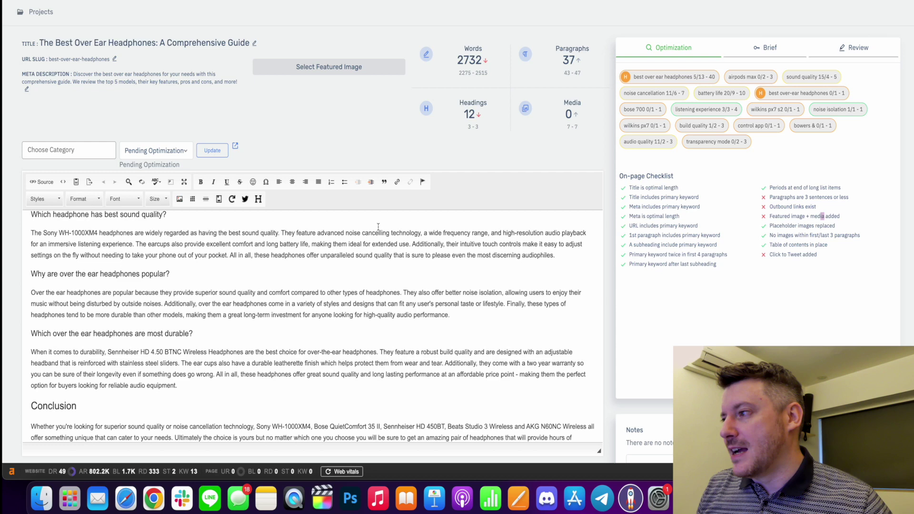
{"action": "left_click_drag", "start_coordinate": [798, 207], "coordinate": [782, 206]}
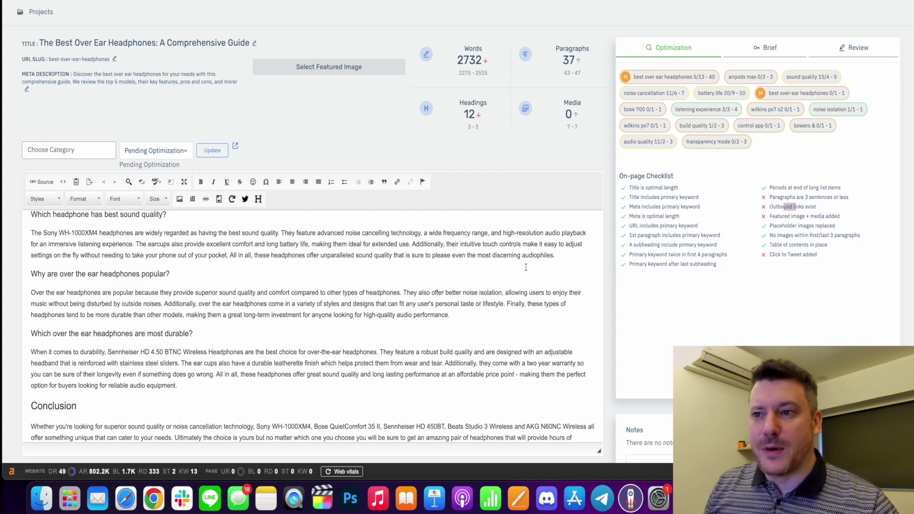
{"action": "scroll", "coordinate": [239, 328], "scroll_direction": "up", "scroll_amount": 3}
{"action": "scroll", "coordinate": [239, 329], "scroll_direction": "up", "scroll_amount": 10}
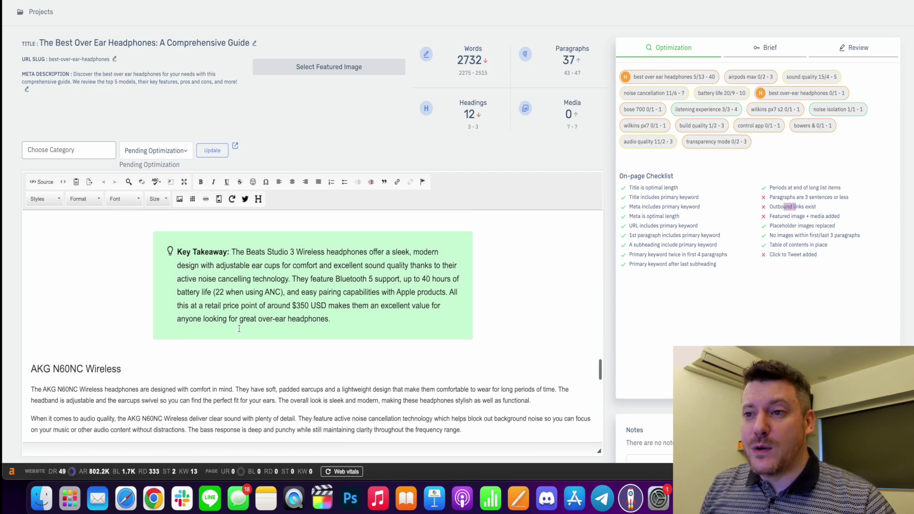
{"action": "scroll", "coordinate": [239, 328], "scroll_direction": "up", "scroll_amount": 4}
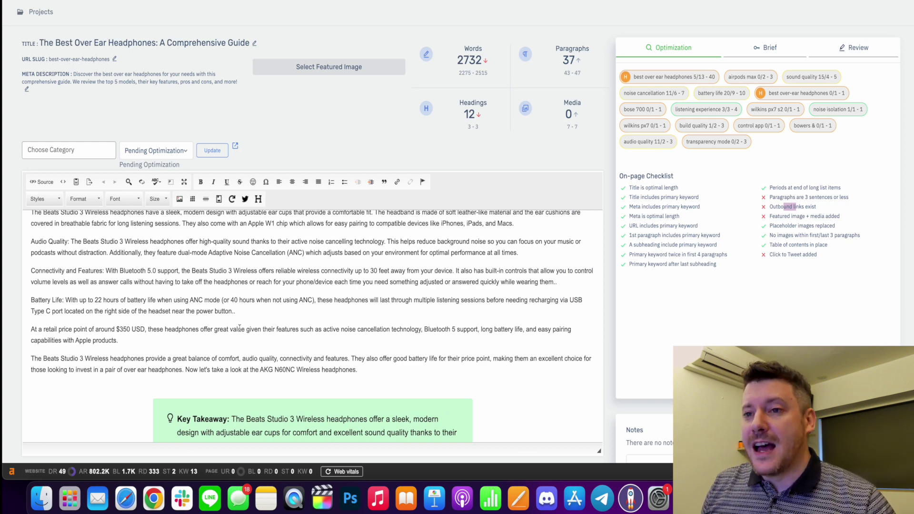
{"action": "scroll", "coordinate": [269, 326], "scroll_direction": "up", "scroll_amount": 3}
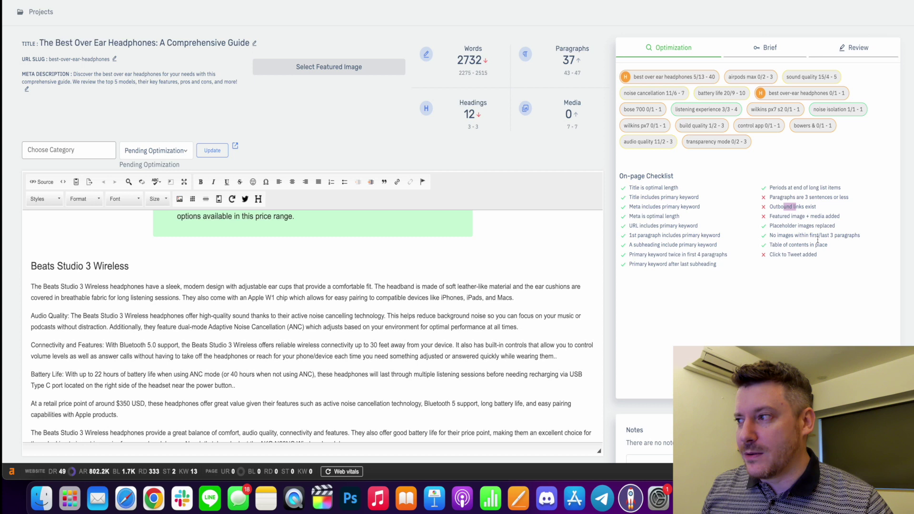
{"action": "left_click_drag", "start_coordinate": [860, 238], "coordinate": [629, 235]}
{"action": "left_click", "coordinate": [804, 208]}
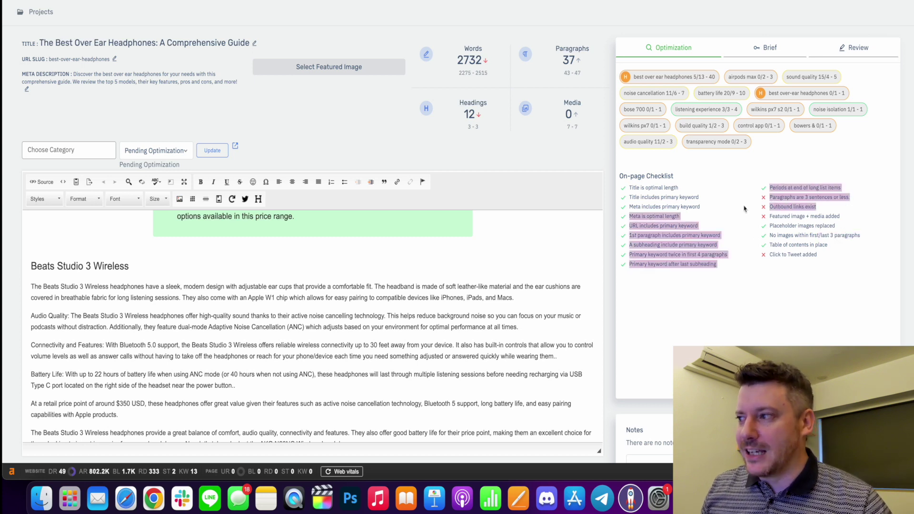
{"action": "left_click", "coordinate": [802, 215]}
{"action": "left_click_drag", "start_coordinate": [833, 215], "coordinate": [774, 215]}
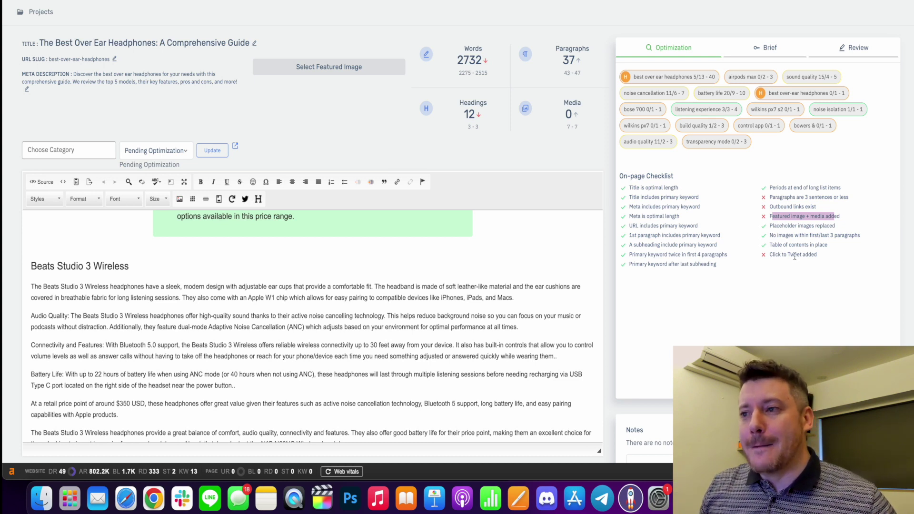
Scroll back to the top of the article and return to the project's post list.
{"action": "scroll", "coordinate": [448, 335], "scroll_direction": "up", "scroll_amount": 5}
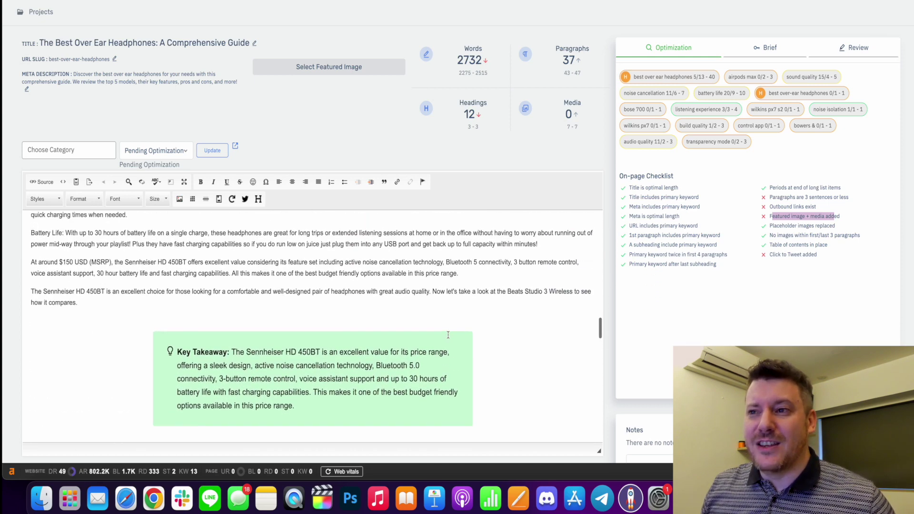
{"action": "scroll", "coordinate": [448, 335], "scroll_direction": "up", "scroll_amount": 1}
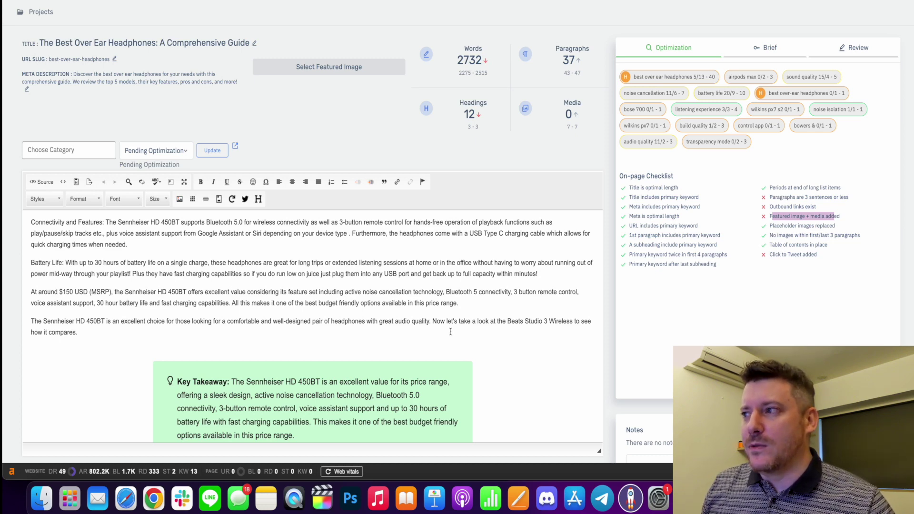
{"action": "scroll", "coordinate": [450, 331], "scroll_direction": "up", "scroll_amount": 10}
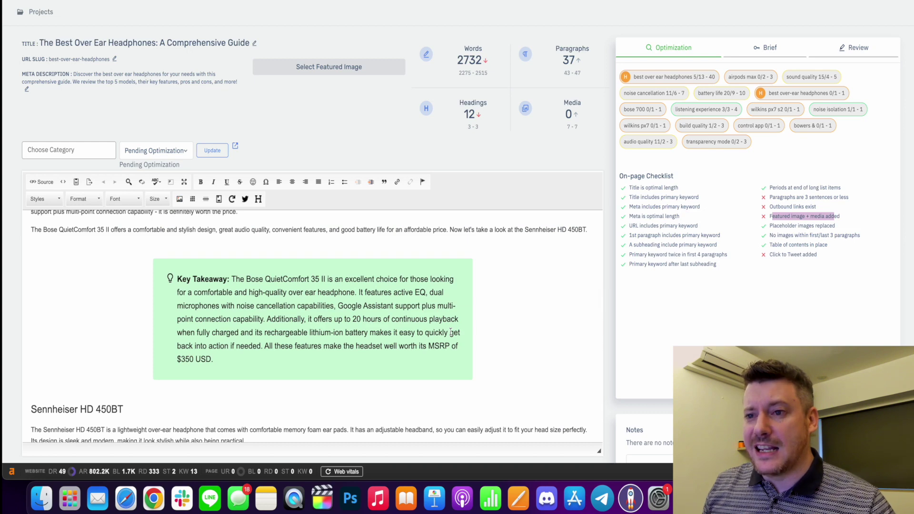
{"action": "scroll", "coordinate": [450, 332], "scroll_direction": "up", "scroll_amount": 10}
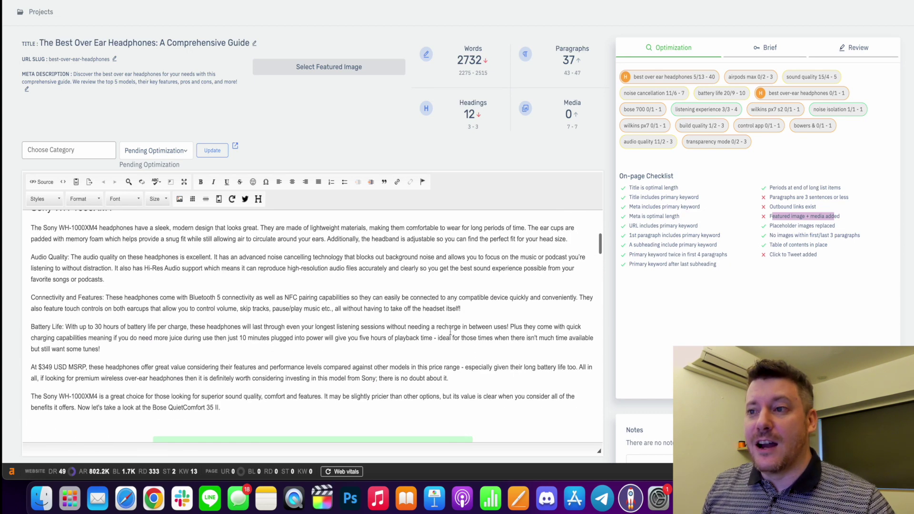
{"action": "key", "text": "super+bracketleft"}
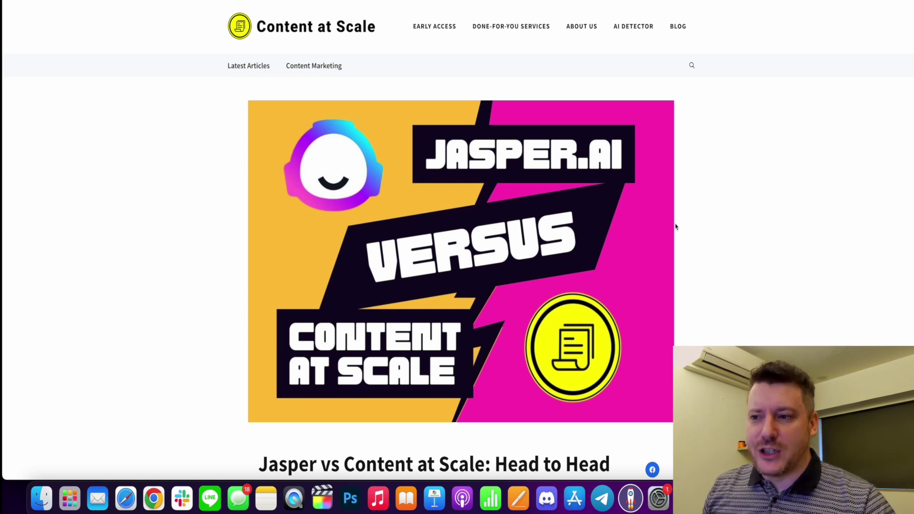
Scroll down to the comparison chart citing 2k+ words per article versus Jasper's 300-700.
{"action": "scroll", "coordinate": [693, 275], "scroll_direction": "down", "scroll_amount": 10}
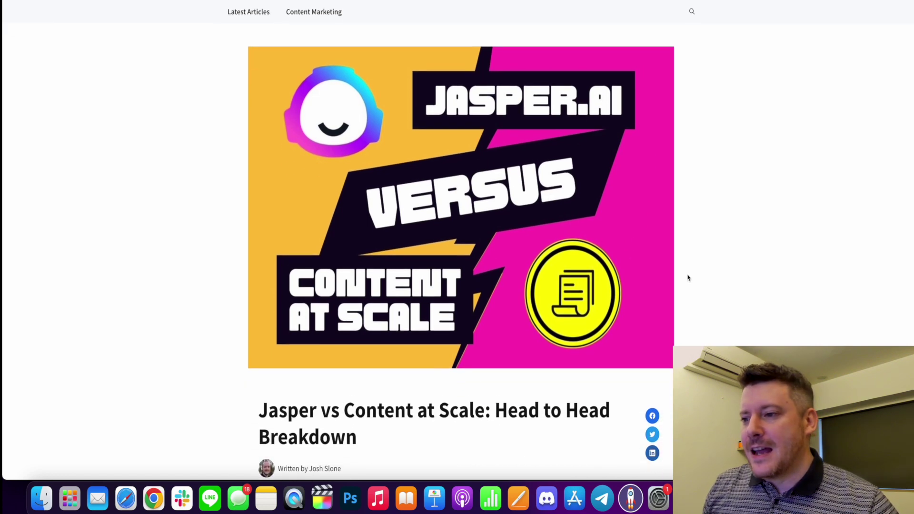
{"action": "scroll", "coordinate": [697, 274], "scroll_direction": "down", "scroll_amount": 6}
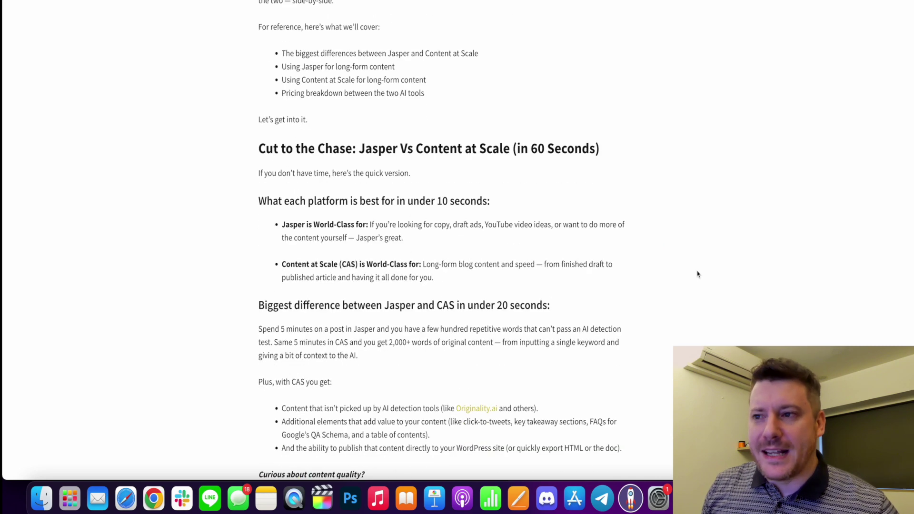
{"action": "scroll", "coordinate": [697, 274], "scroll_direction": "down", "scroll_amount": 1}
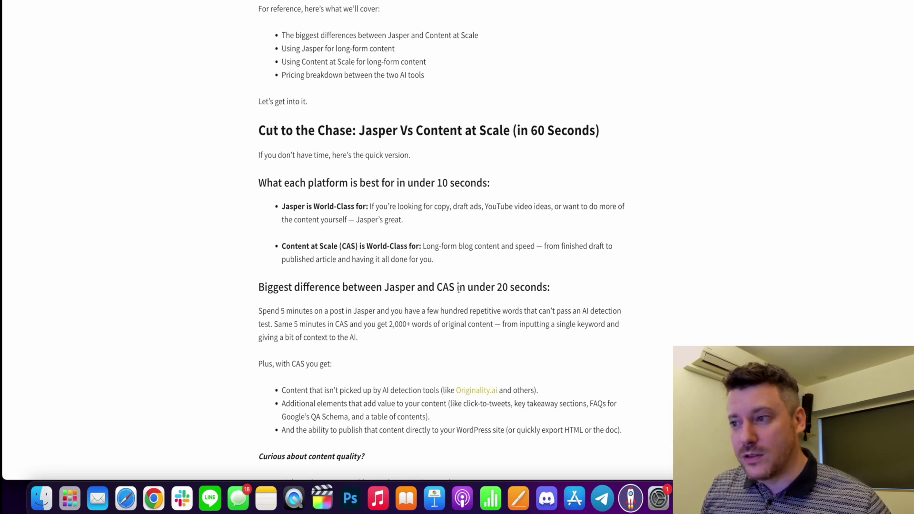
{"action": "scroll", "coordinate": [465, 286], "scroll_direction": "down", "scroll_amount": 2}
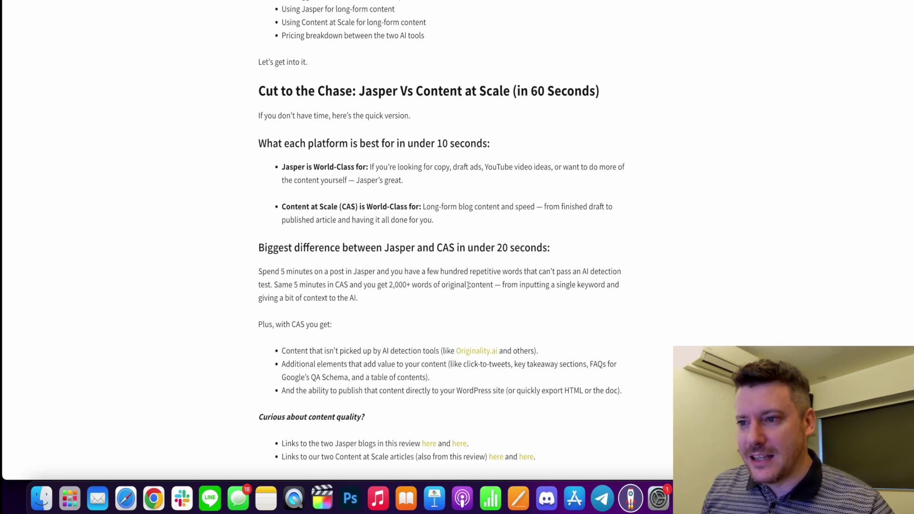
{"action": "scroll", "coordinate": [468, 285], "scroll_direction": "down", "scroll_amount": 7}
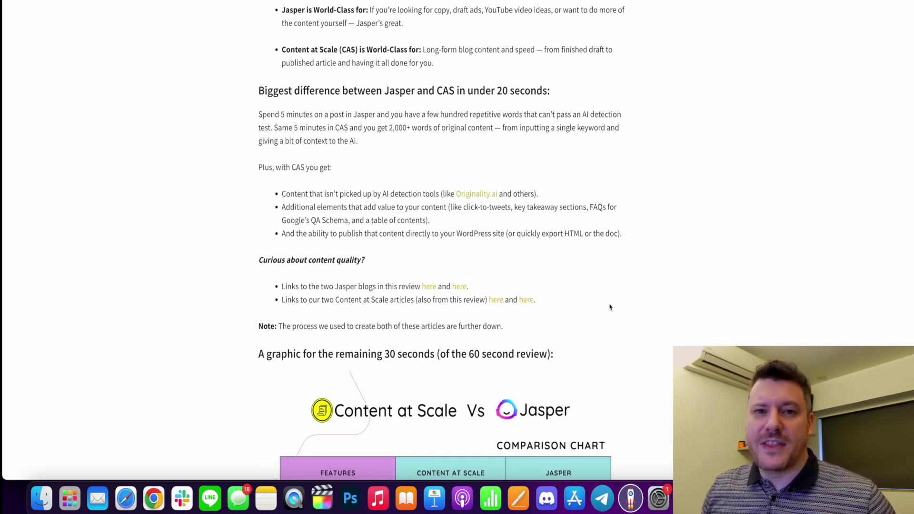
{"action": "scroll", "coordinate": [610, 307], "scroll_direction": "down", "scroll_amount": 2}
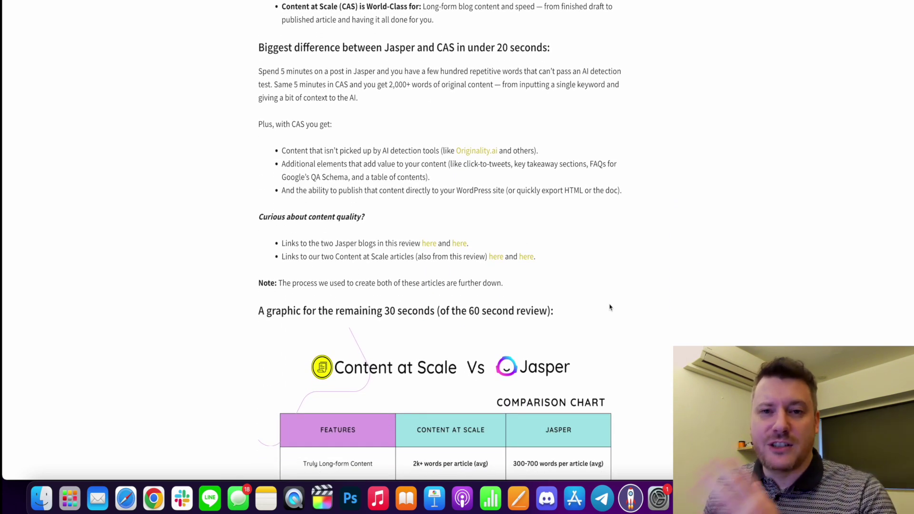
Scroll through every chart row past Google QA Schema to the Jasper 60+ templates section.
{"action": "scroll", "coordinate": [610, 307], "scroll_direction": "down", "scroll_amount": 16}
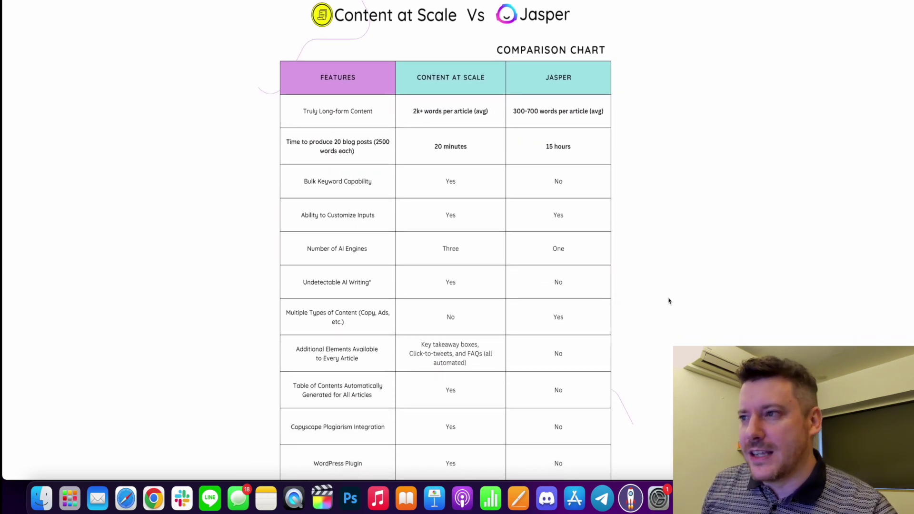
{"action": "scroll", "coordinate": [668, 301], "scroll_direction": "down", "scroll_amount": 1}
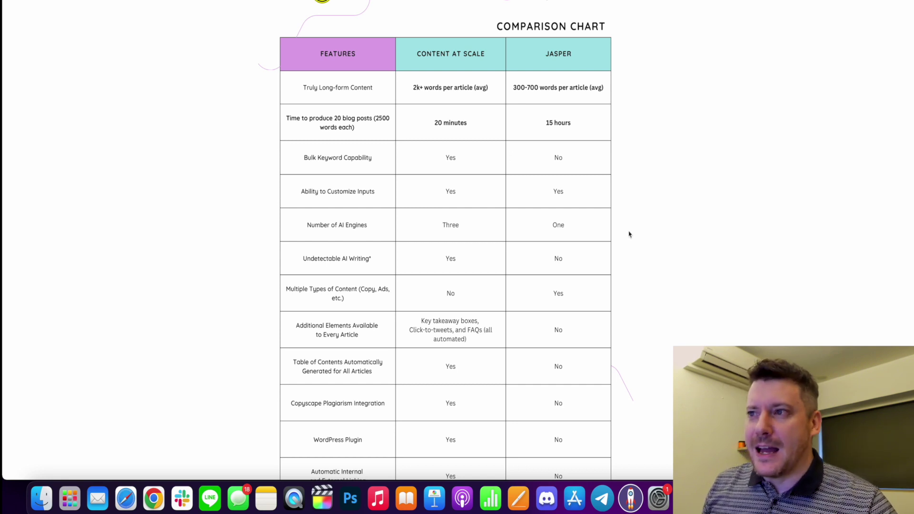
{"action": "scroll", "coordinate": [476, 143], "scroll_direction": "down", "scroll_amount": 2}
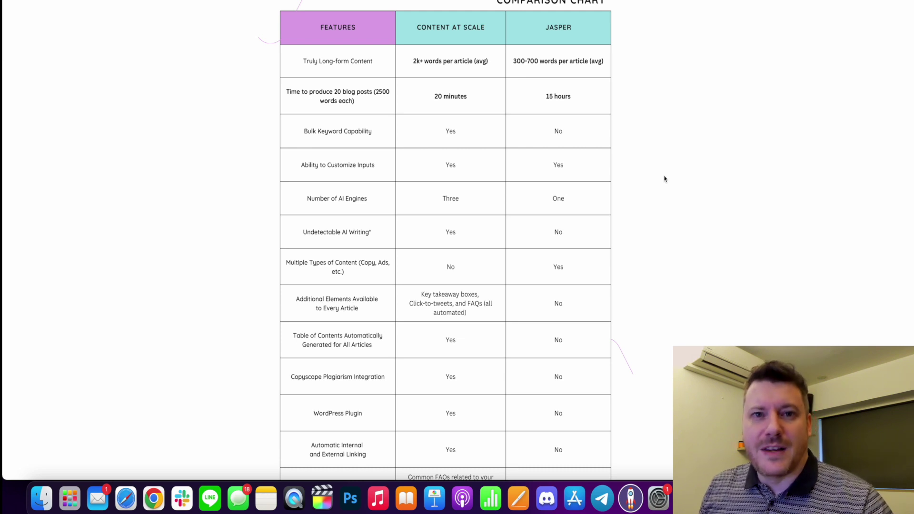
{"action": "scroll", "coordinate": [665, 179], "scroll_direction": "down", "scroll_amount": 3}
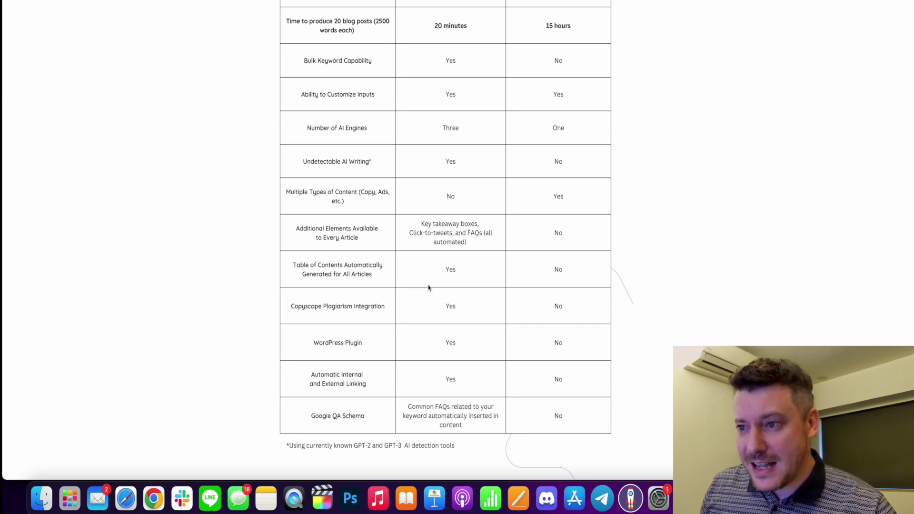
{"action": "scroll", "coordinate": [432, 288], "scroll_direction": "down", "scroll_amount": 10}
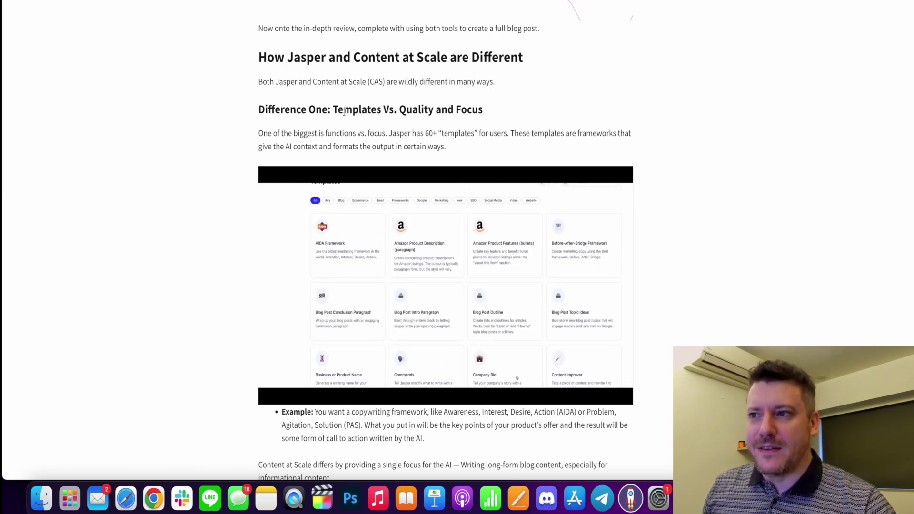
Scroll down and highlight 'End-to-End Publishing Focus' in the Difference heading.
{"action": "scroll", "coordinate": [667, 184], "scroll_direction": "down", "scroll_amount": 10}
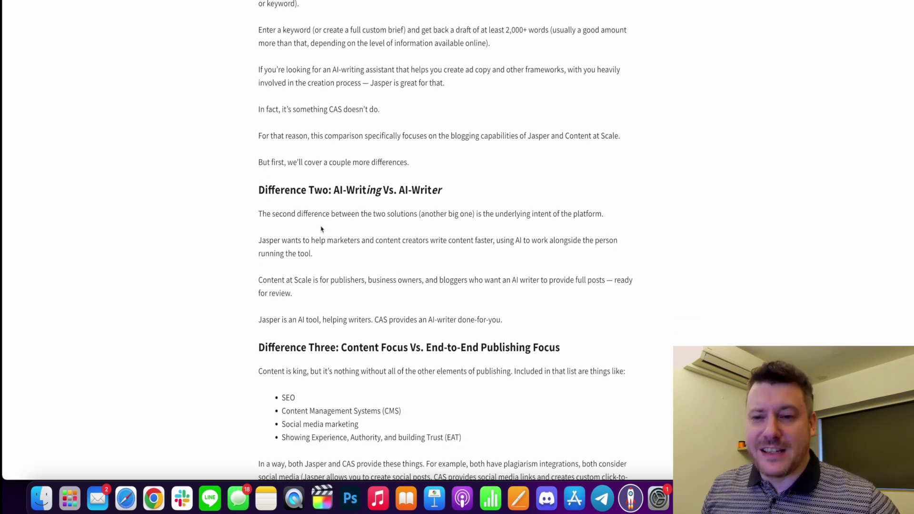
{"action": "scroll", "coordinate": [422, 223], "scroll_direction": "down", "scroll_amount": 5}
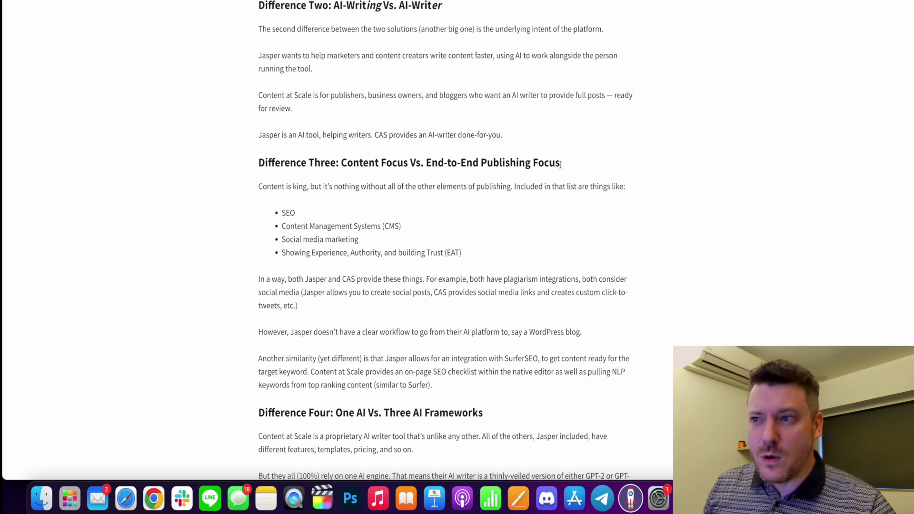
{"action": "mouse_move", "coordinate": [560, 164]}
{"action": "left_mouse_down"}
{"action": "mouse_move", "coordinate": [355, 167]}
{"action": "mouse_move", "coordinate": [560, 164]}
{"action": "left_mouse_up"}
{"action": "left_click", "coordinate": [335, 164]}
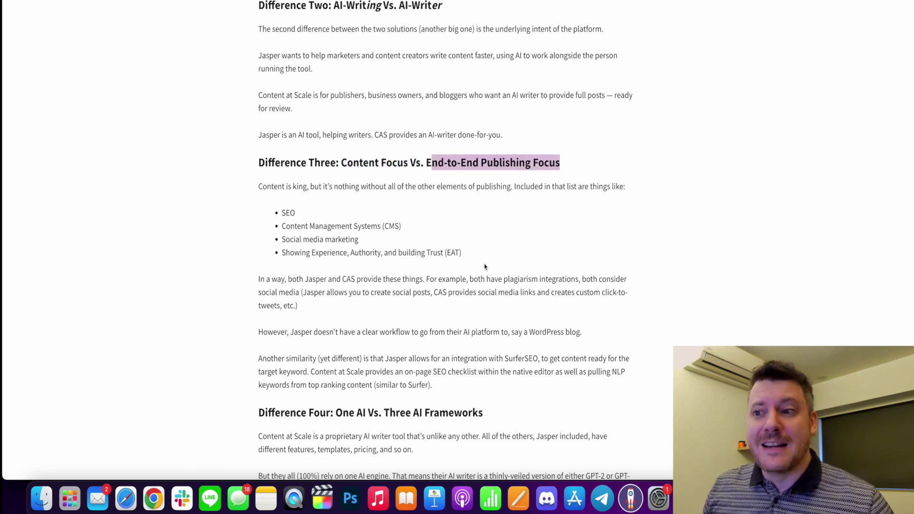
Scroll to Difference Four and highlight 'One' and the three AI frameworks in its heading.
{"action": "scroll", "coordinate": [485, 267], "scroll_direction": "down", "scroll_amount": 5}
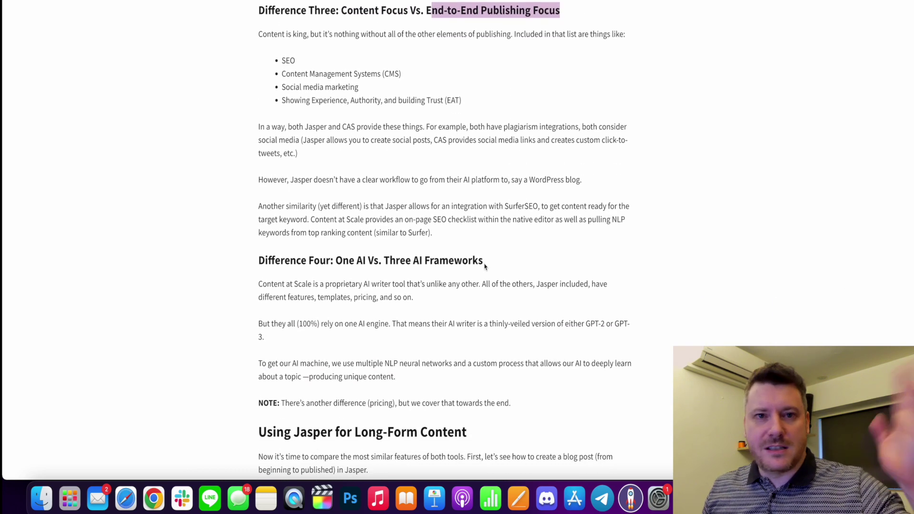
{"action": "scroll", "coordinate": [484, 266], "scroll_direction": "down", "scroll_amount": 3}
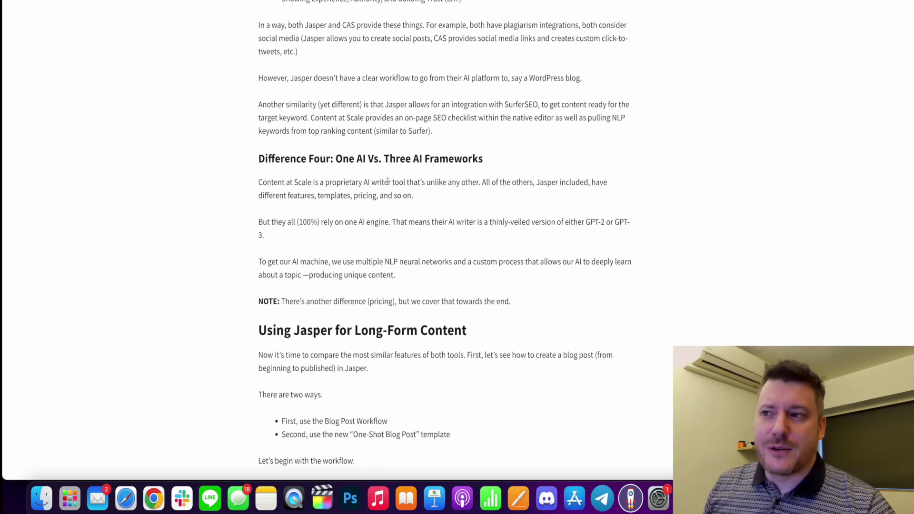
{"action": "left_click_drag", "start_coordinate": [400, 159], "coordinate": [498, 163]}
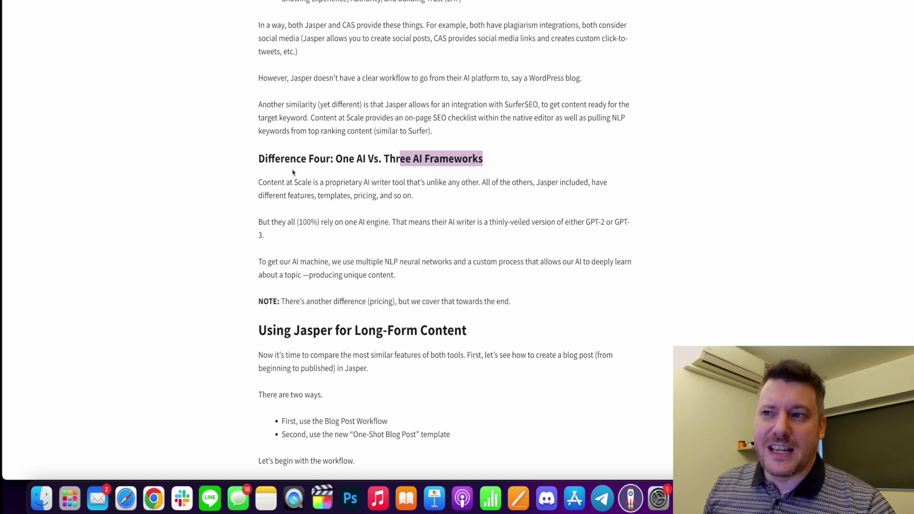
{"action": "left_click_drag", "start_coordinate": [335, 158], "coordinate": [354, 159]}
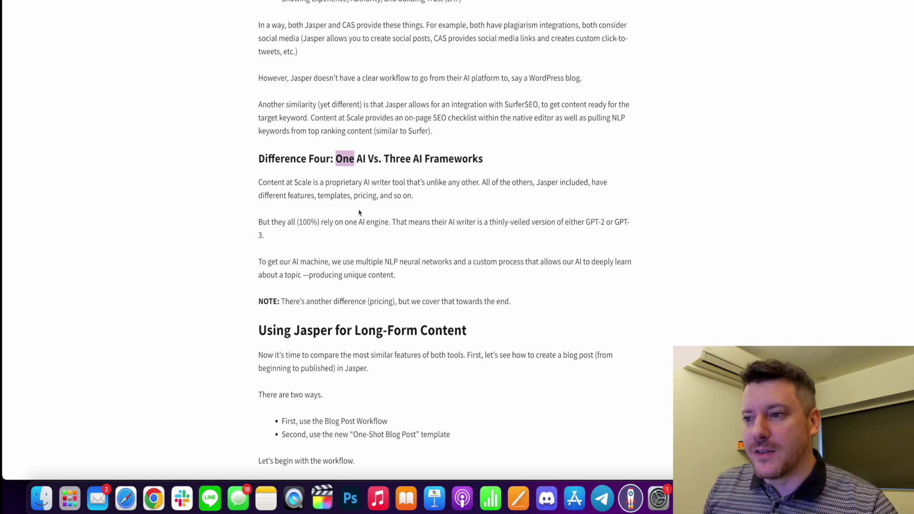
Scroll down through the Jasper Blog Post Workflow section past the Paragraph Generator.
{"action": "scroll", "coordinate": [432, 208], "scroll_direction": "down", "scroll_amount": 5}
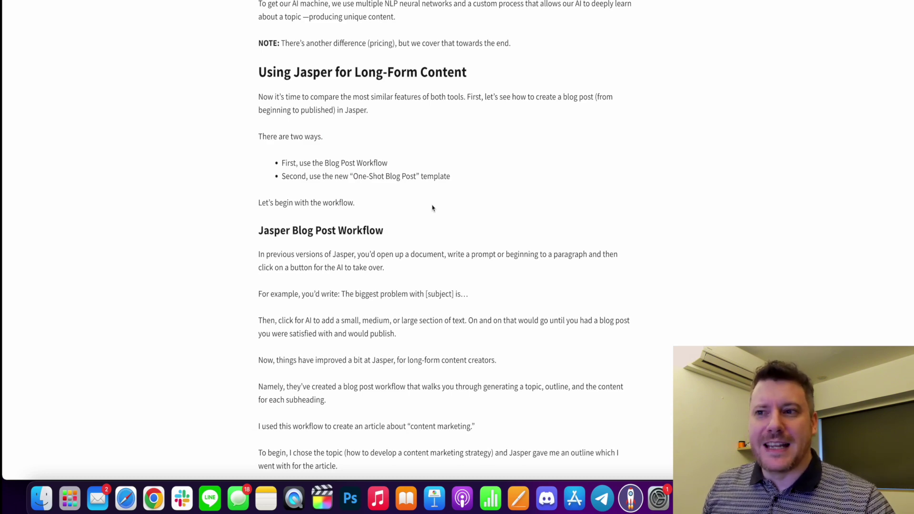
{"action": "scroll", "coordinate": [432, 208], "scroll_direction": "down", "scroll_amount": 3}
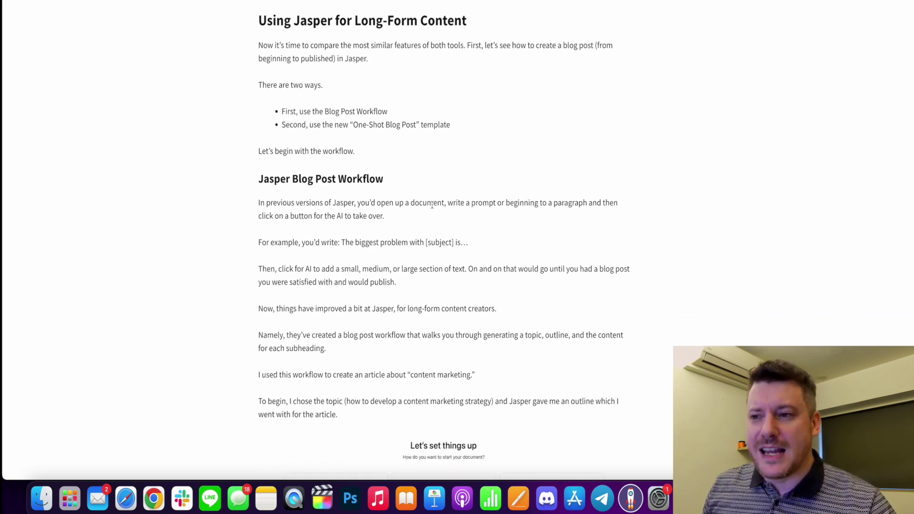
{"action": "scroll", "coordinate": [432, 204], "scroll_direction": "down", "scroll_amount": 5}
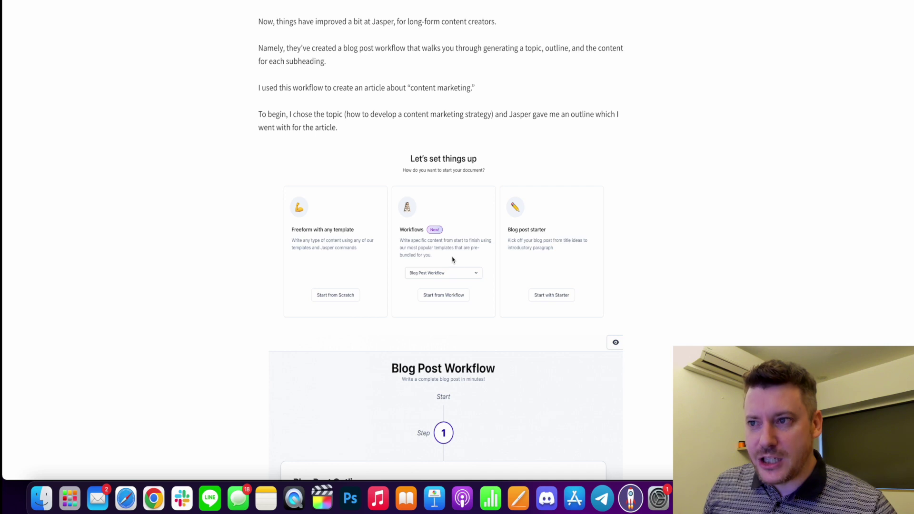
{"action": "scroll", "coordinate": [454, 261], "scroll_direction": "down", "scroll_amount": 1}
{"action": "scroll", "coordinate": [460, 264], "scroll_direction": "down", "scroll_amount": 1}
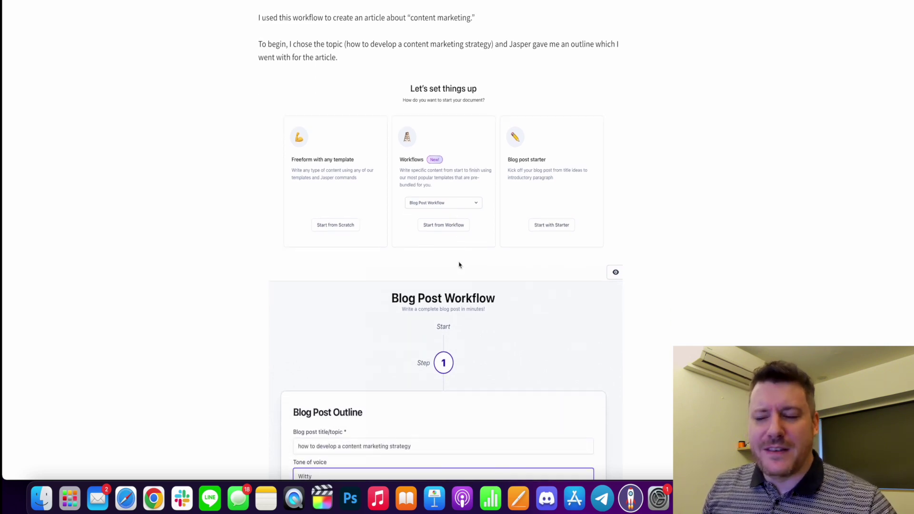
{"action": "scroll", "coordinate": [460, 264], "scroll_direction": "down", "scroll_amount": 5}
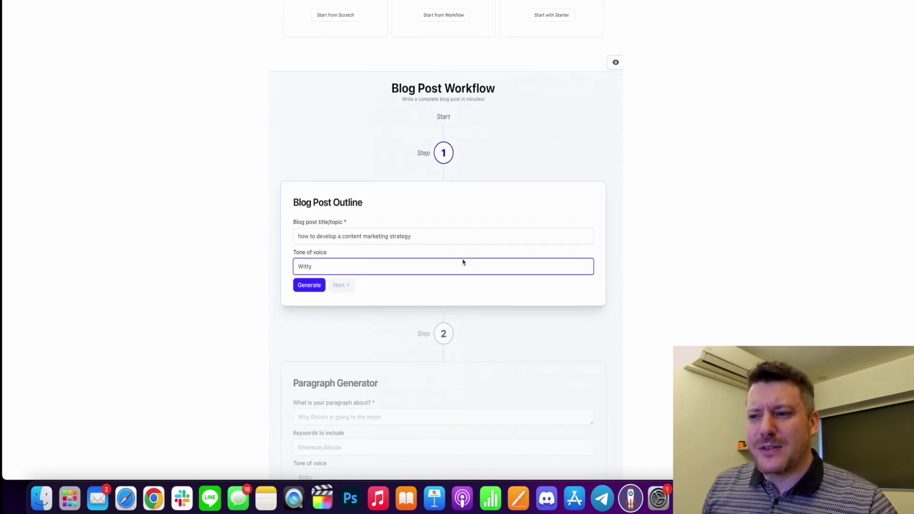
{"action": "scroll", "coordinate": [462, 262], "scroll_direction": "down", "scroll_amount": 8}
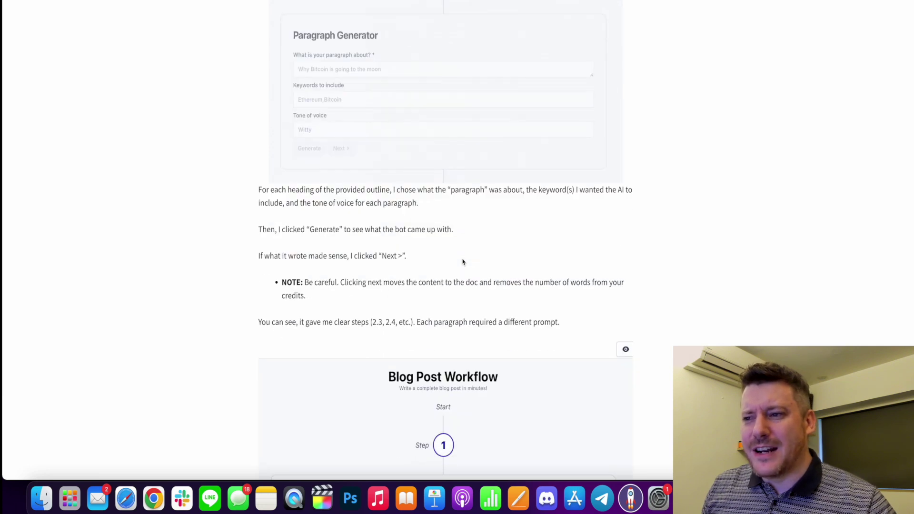
Scroll back to the Step 1 Blog Post Outline screenshot, then on to the coffee pot brief.
{"action": "scroll", "coordinate": [462, 262], "scroll_direction": "up", "scroll_amount": 1}
{"action": "scroll", "coordinate": [462, 262], "scroll_direction": "up", "scroll_amount": 6}
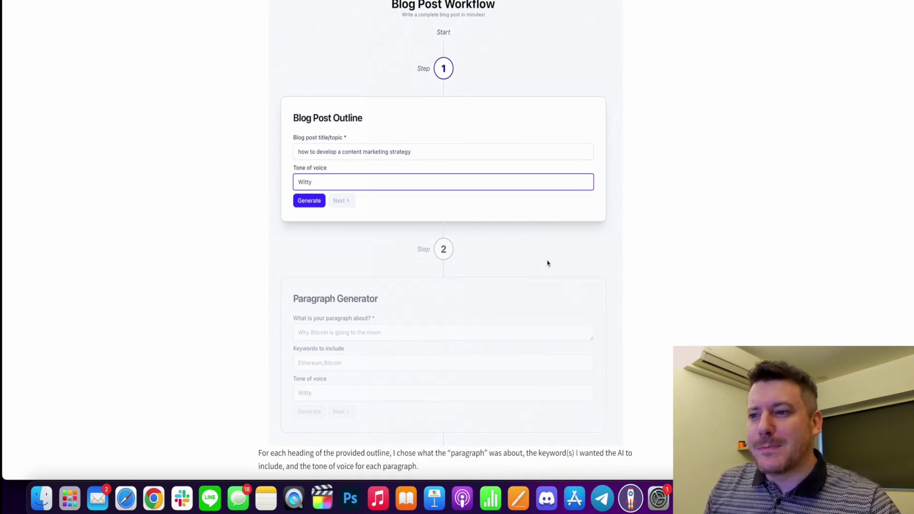
{"action": "scroll", "coordinate": [626, 264], "scroll_direction": "down", "scroll_amount": 5}
{"action": "scroll", "coordinate": [628, 265], "scroll_direction": "down", "scroll_amount": 9}
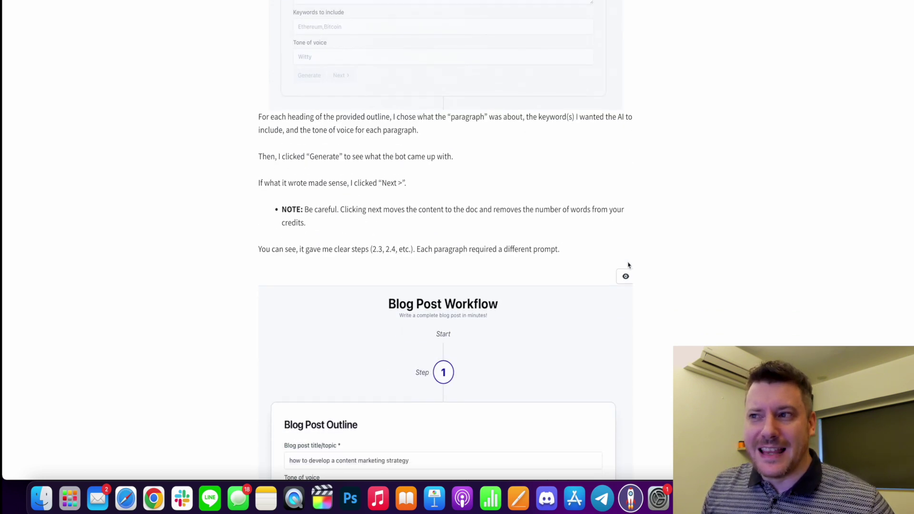
{"action": "scroll", "coordinate": [628, 265], "scroll_direction": "down", "scroll_amount": 20}
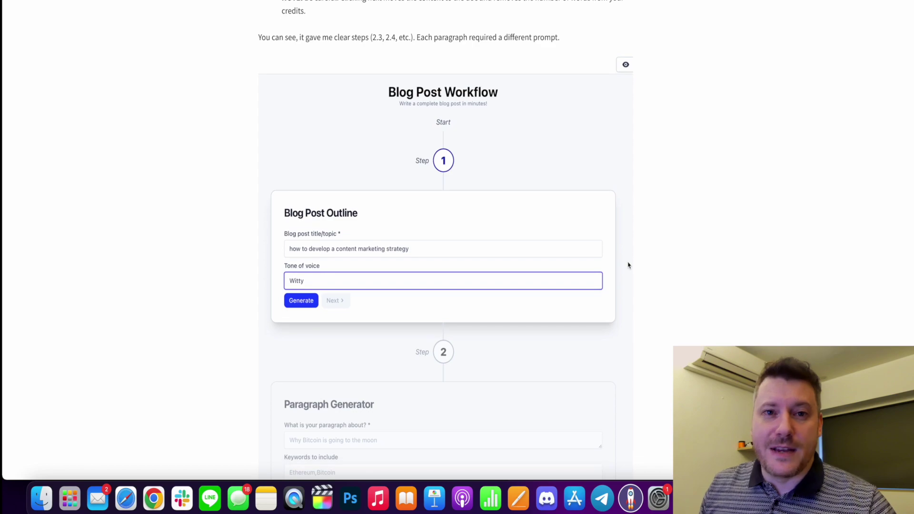
Skim the Custom Brief and Informational Keywords sections, then return to the Jasper.AI versus banner.
{"action": "scroll", "coordinate": [627, 267], "scroll_direction": "down", "scroll_amount": 2}
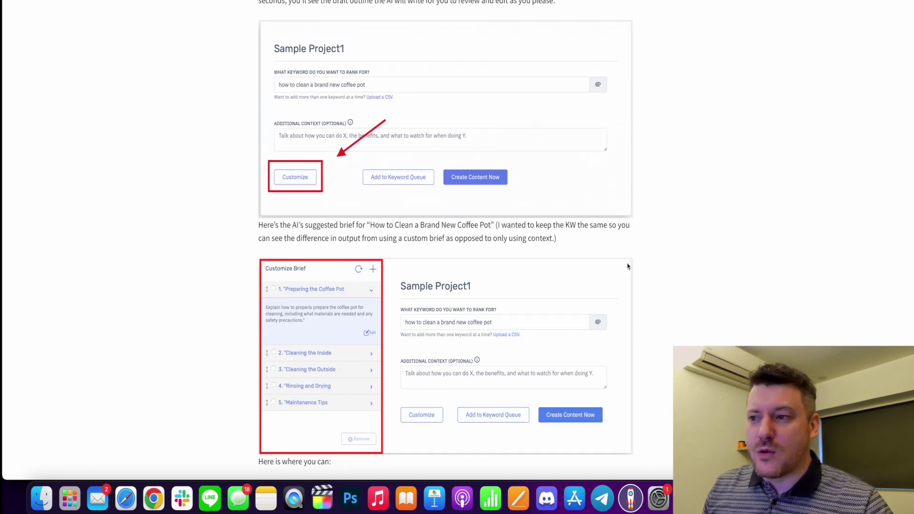
{"action": "scroll", "coordinate": [627, 267], "scroll_direction": "down", "scroll_amount": 8}
{"action": "scroll", "coordinate": [627, 267], "scroll_direction": "down", "scroll_amount": 9}
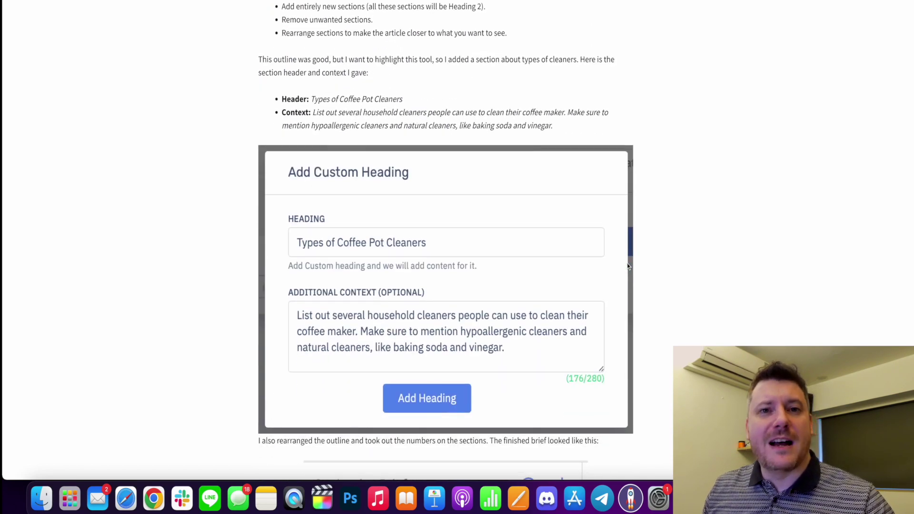
{"action": "scroll", "coordinate": [630, 263], "scroll_direction": "up", "scroll_amount": 20}
{"action": "scroll", "coordinate": [630, 265], "scroll_direction": "down", "scroll_amount": 20}
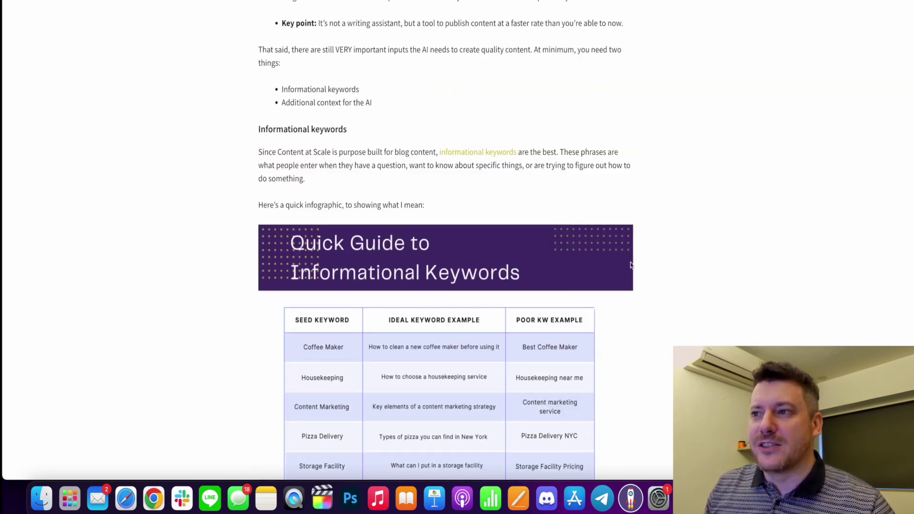
{"action": "scroll", "coordinate": [626, 264], "scroll_direction": "up", "scroll_amount": 1}
{"action": "scroll", "coordinate": [626, 264], "scroll_direction": "up", "scroll_amount": 20}
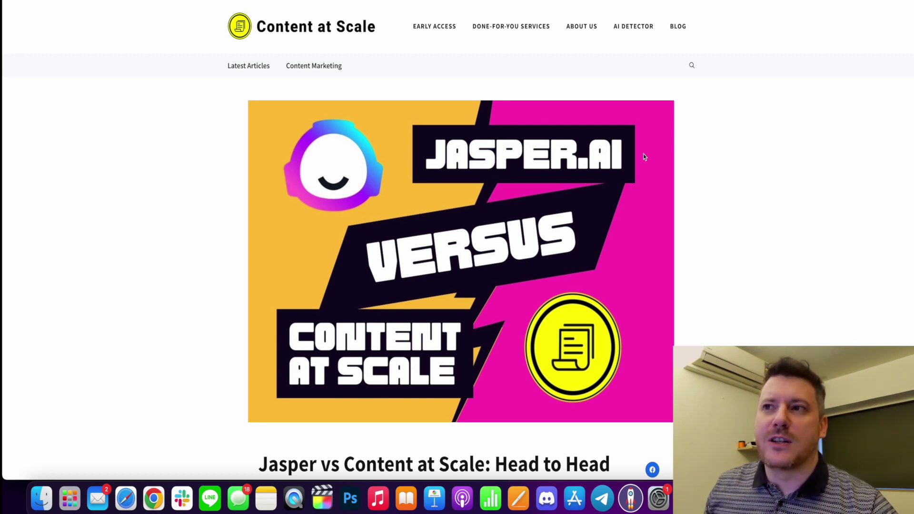
Go to the Content at Scale homepage via the site header logo.
{"action": "left_click", "coordinate": [306, 29]}
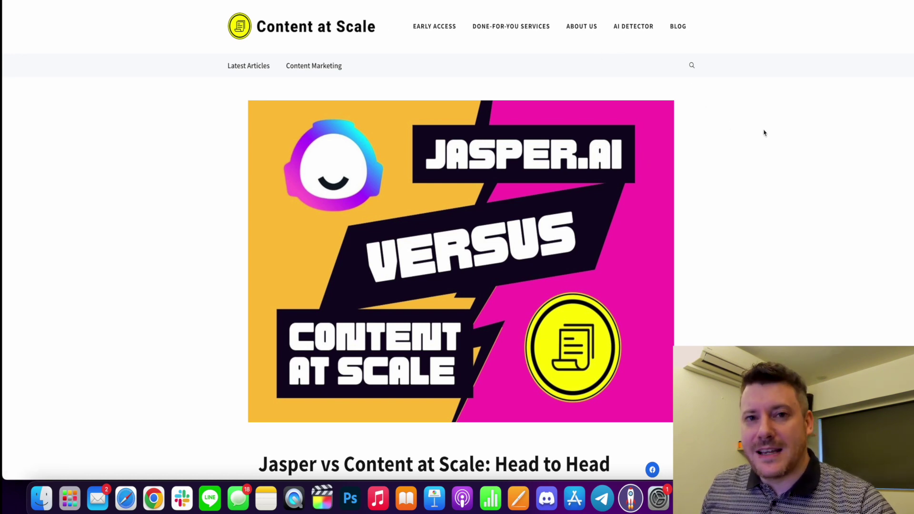